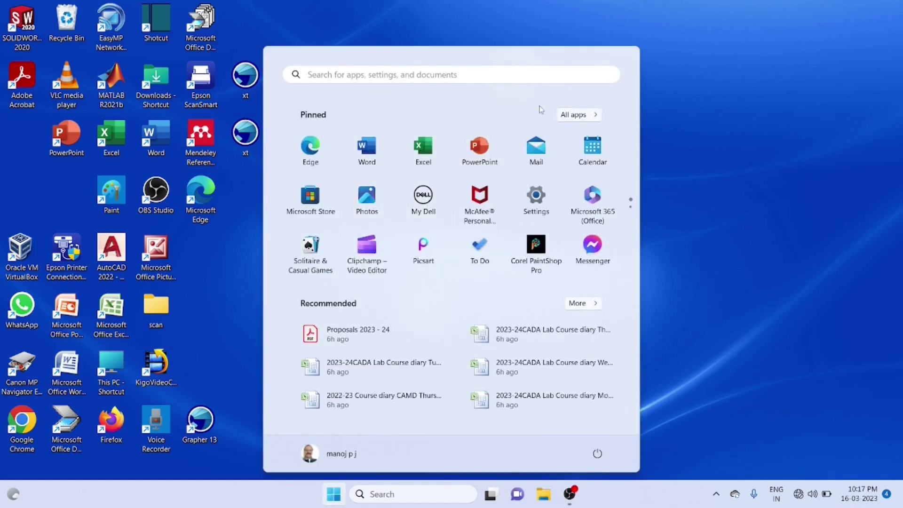
# Launch Workbench 2020 R2 from the ANSYS 2020 R2 group in the Start menu's app list.
pyautogui.click(576, 115)
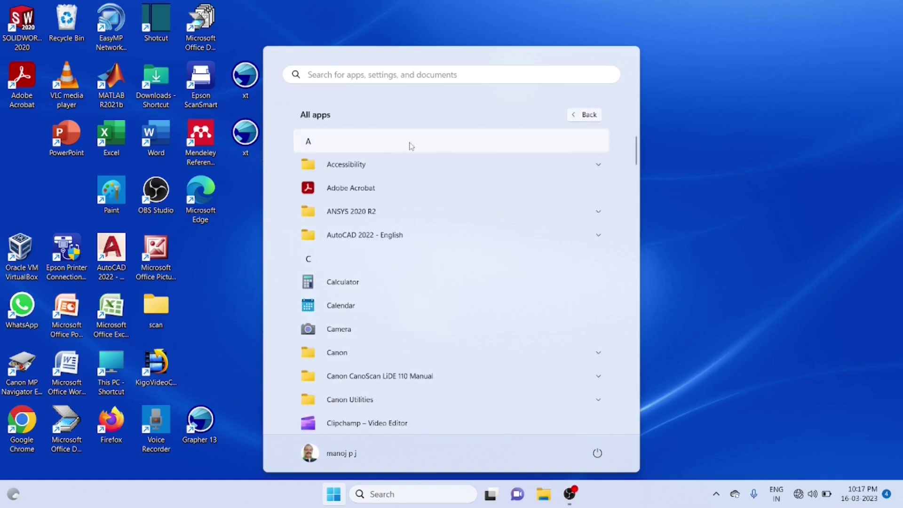
pyautogui.click(350, 211)
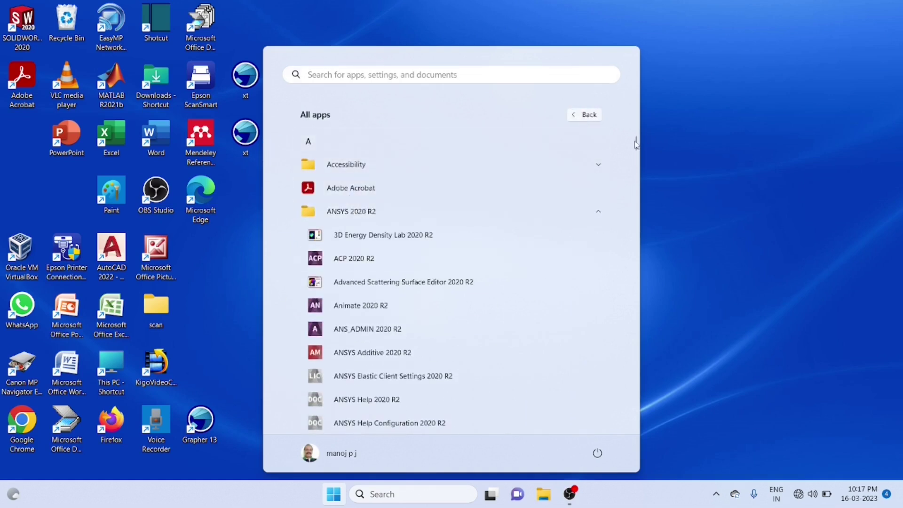
pyautogui.moveTo(635, 141); pyautogui.dragTo(636, 275)
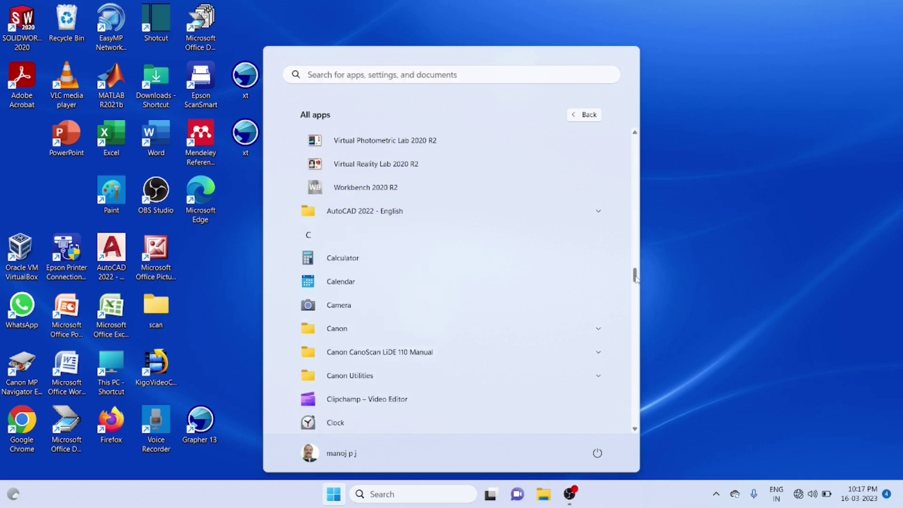
pyautogui.click(362, 188)
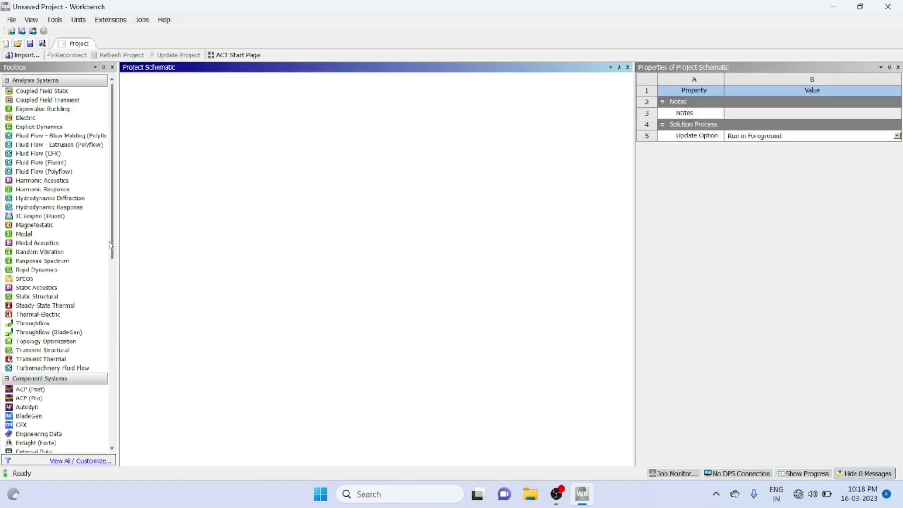
# Add a Mechanical APDL system to the schematic and bring up its Analysis cell's actions.
pyautogui.moveTo(113, 254); pyautogui.dragTo(123, 321)
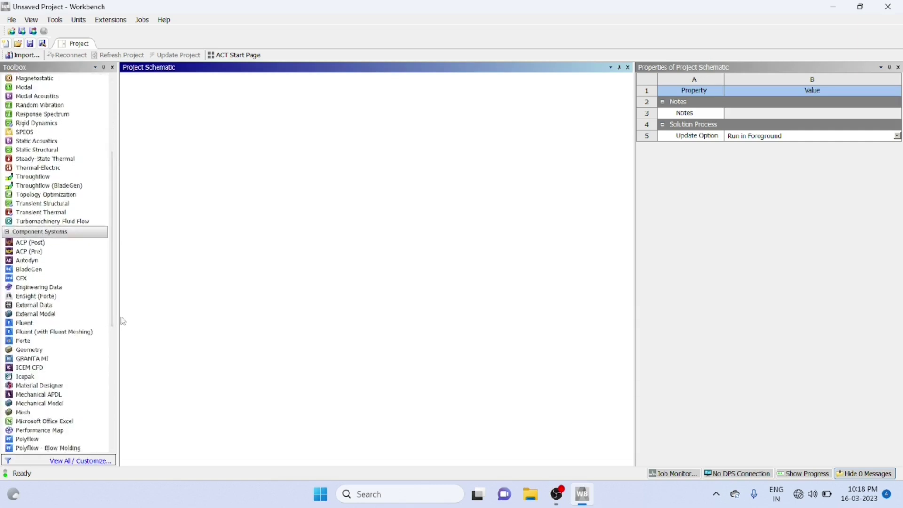
pyautogui.moveTo(114, 326); pyautogui.dragTo(116, 347)
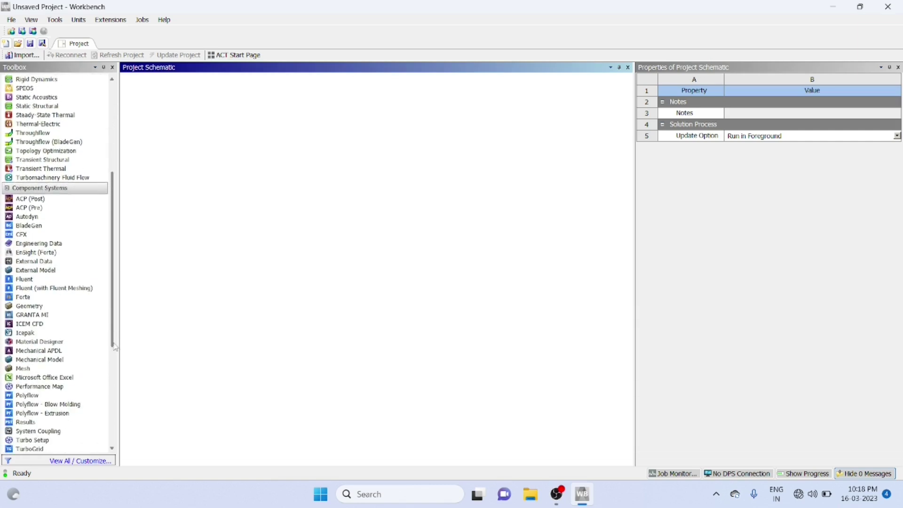
pyautogui.doubleClick(45, 352)
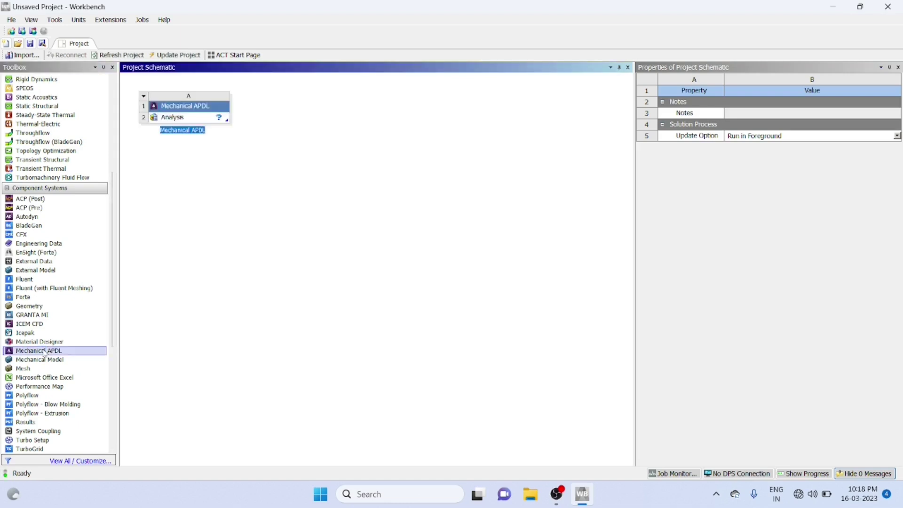
pyautogui.click(171, 119)
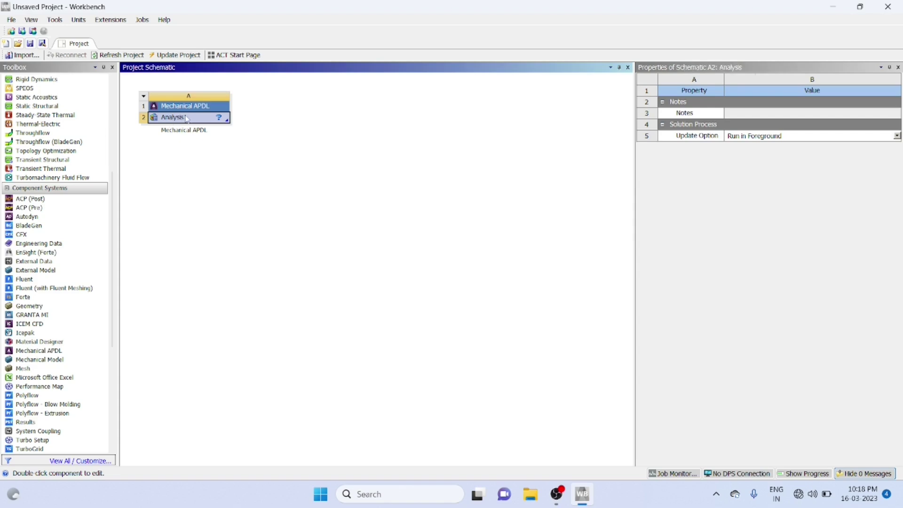
pyautogui.rightClick(188, 119)
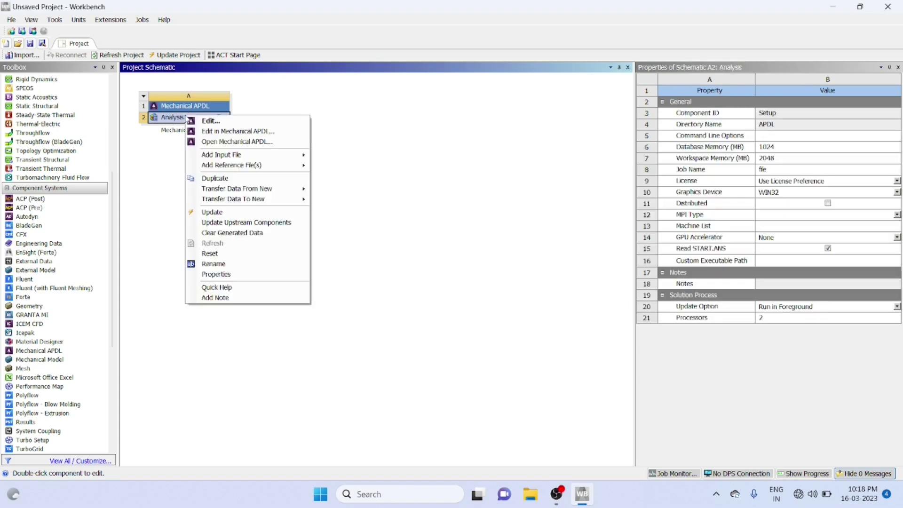
# Edit the Analysis in Mechanical APDL and set GUI filtering preferences to Structural only.
pyautogui.click(218, 133)
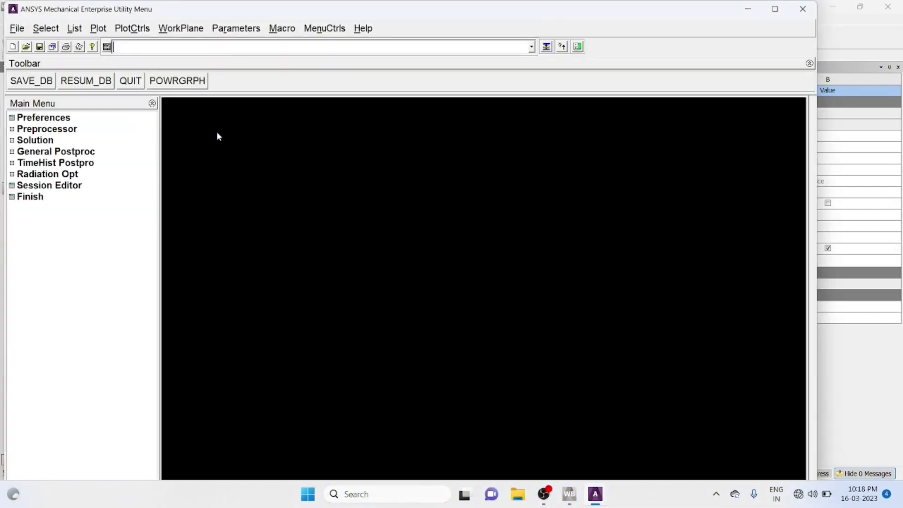
pyautogui.click(27, 120)
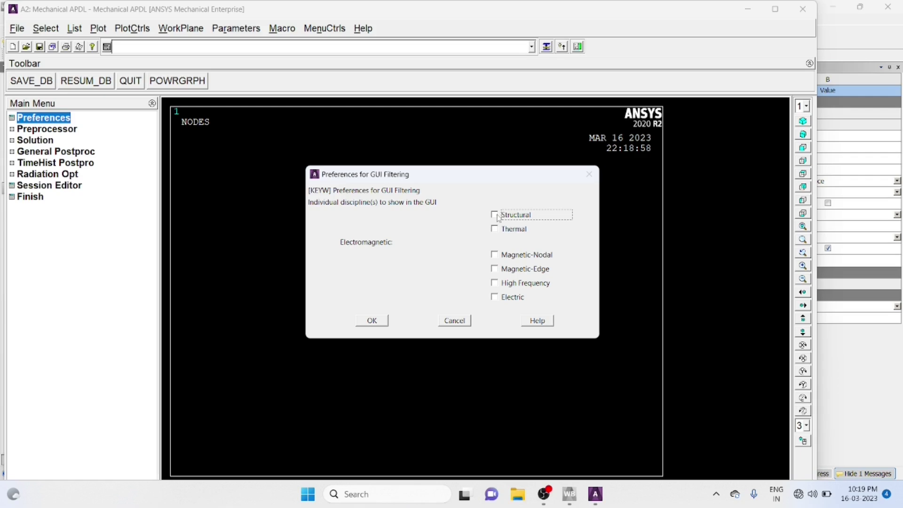
pyautogui.click(372, 320)
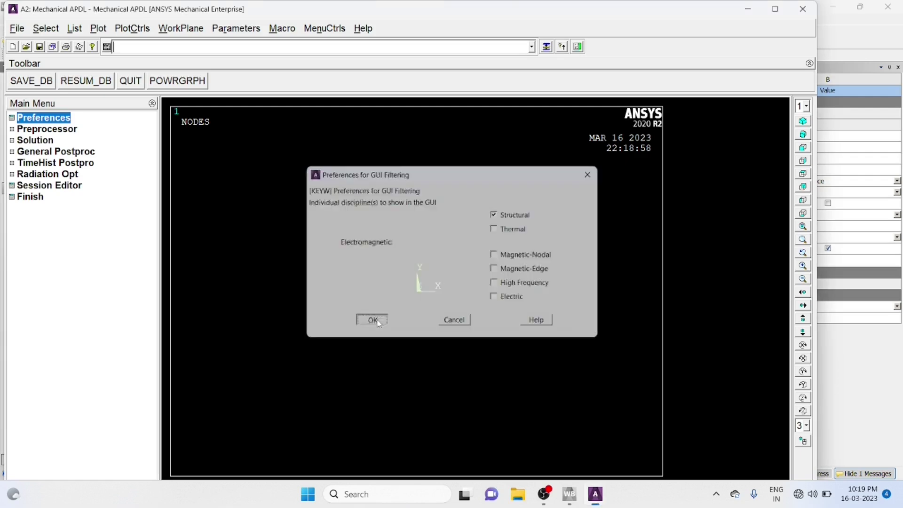
# Add element type 1 as Link > 3D finit stn 180 (LINK180).
pyautogui.click(12, 129)
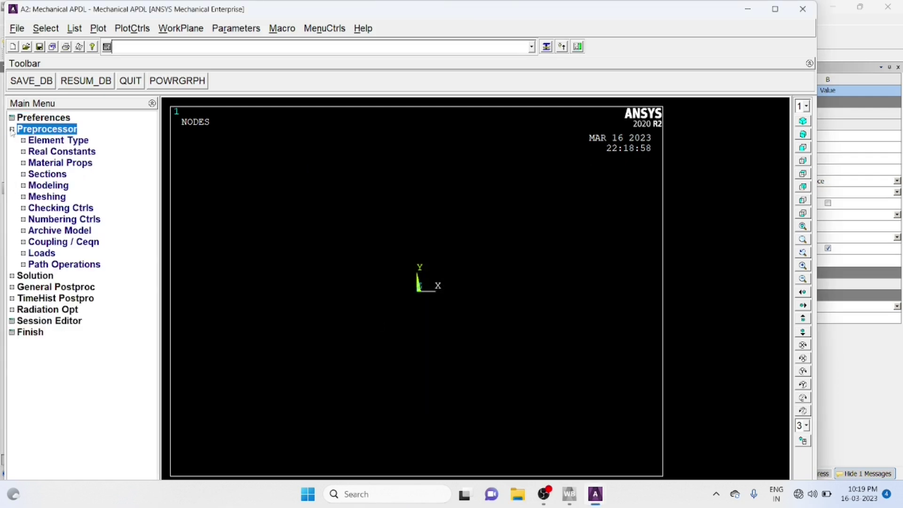
pyautogui.click(23, 140)
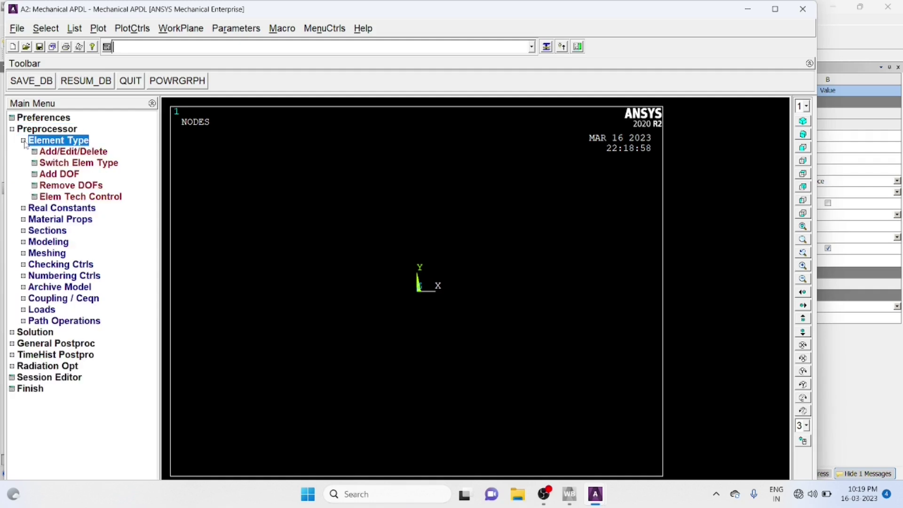
pyautogui.click(47, 154)
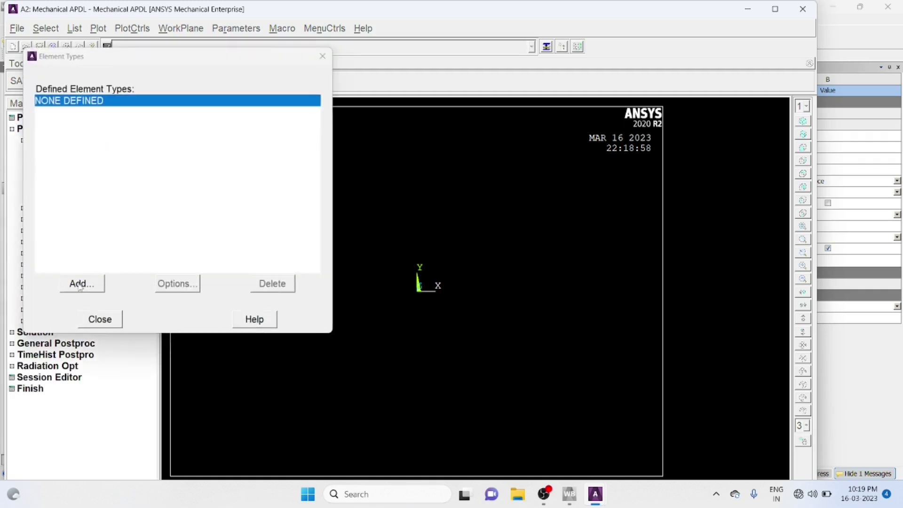
pyautogui.click(78, 283)
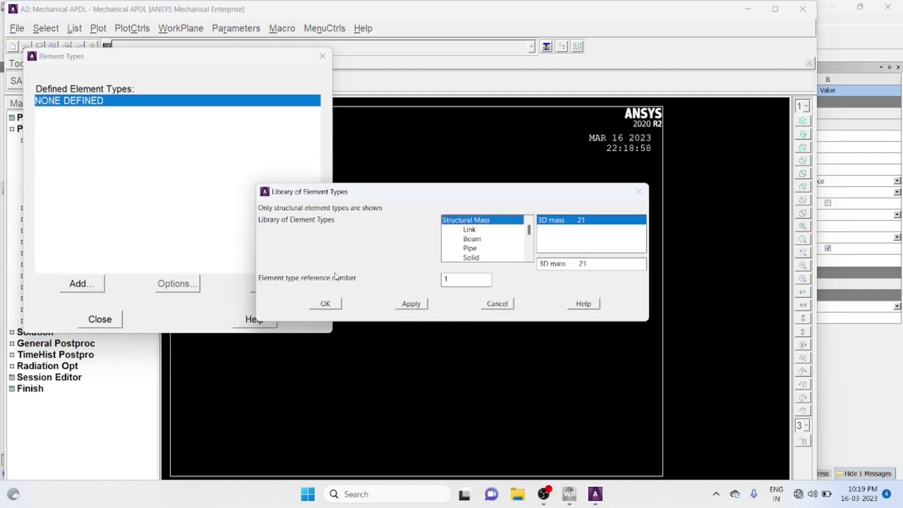
pyautogui.click(470, 230)
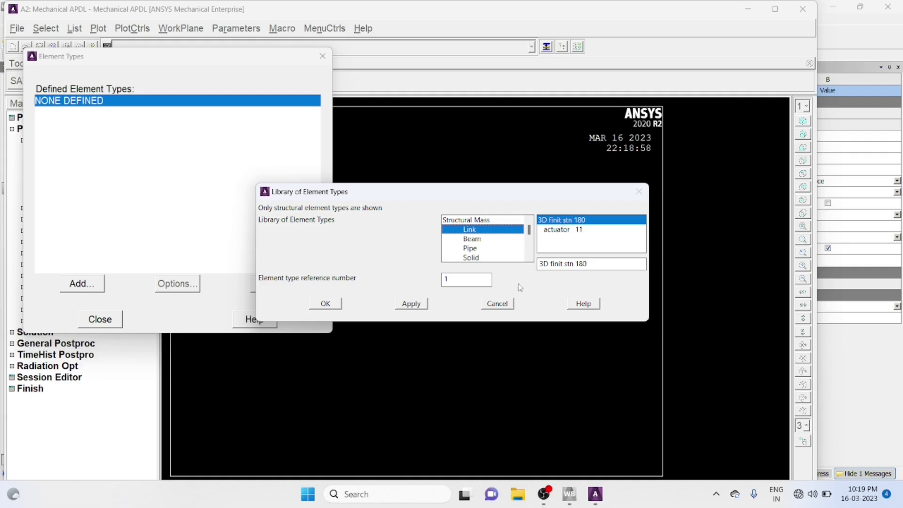
pyautogui.click(326, 305)
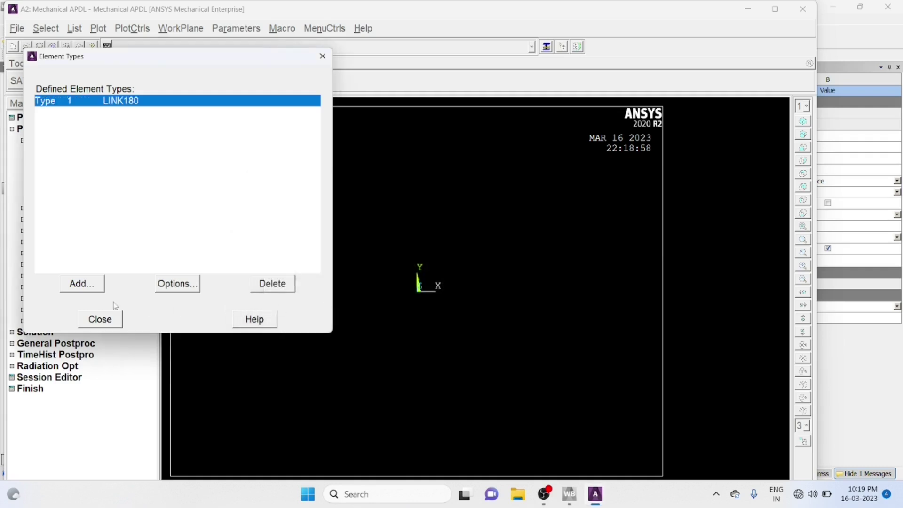
pyautogui.click(98, 319)
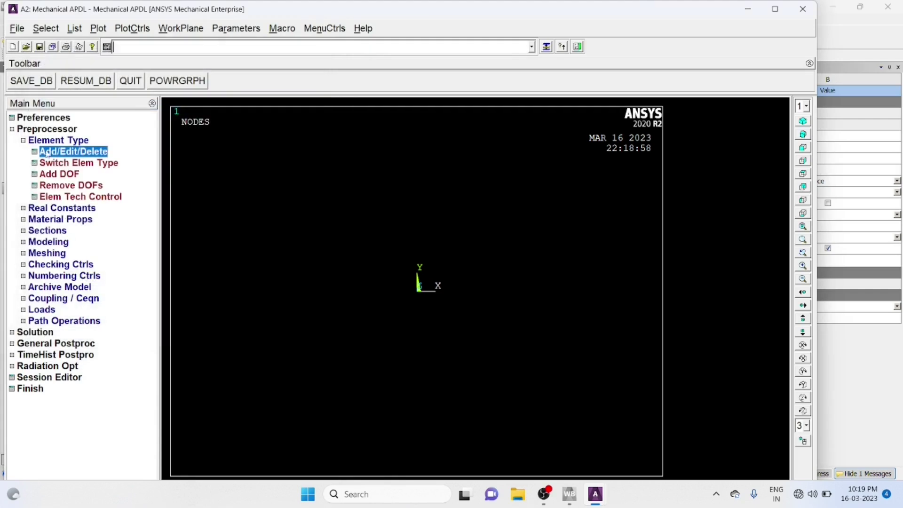
# Open the Structural > Linear > Elastic > Isotropic material model for material 1.
pyautogui.click(23, 142)
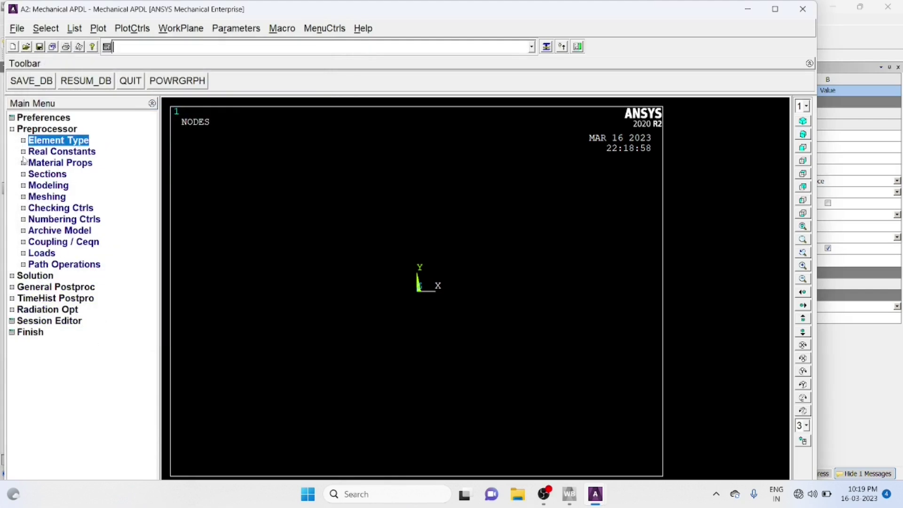
pyautogui.click(23, 163)
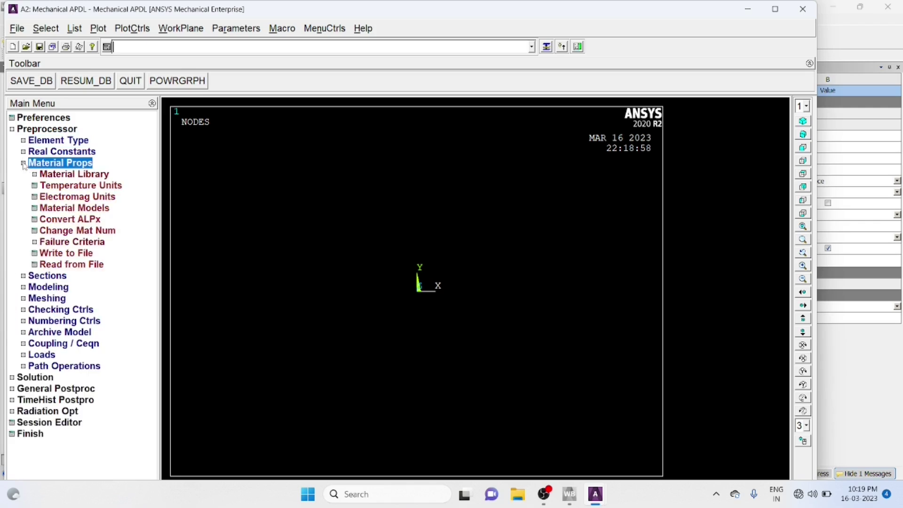
pyautogui.click(46, 208)
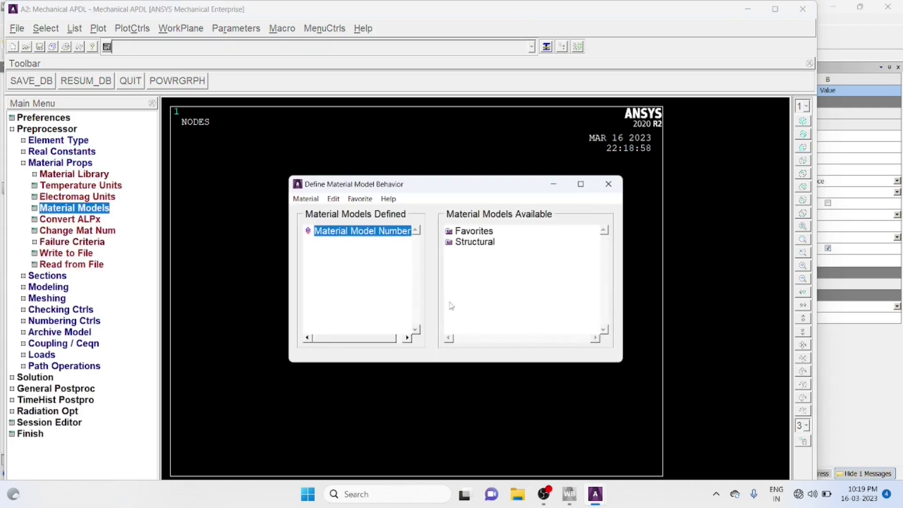
pyautogui.doubleClick(475, 244)
pyautogui.doubleClick(485, 253)
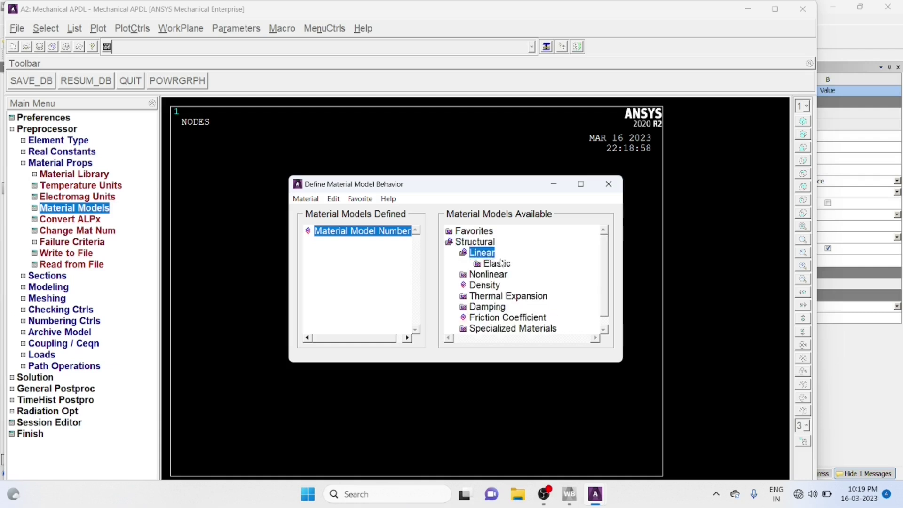
pyautogui.doubleClick(502, 263)
pyautogui.click(522, 276)
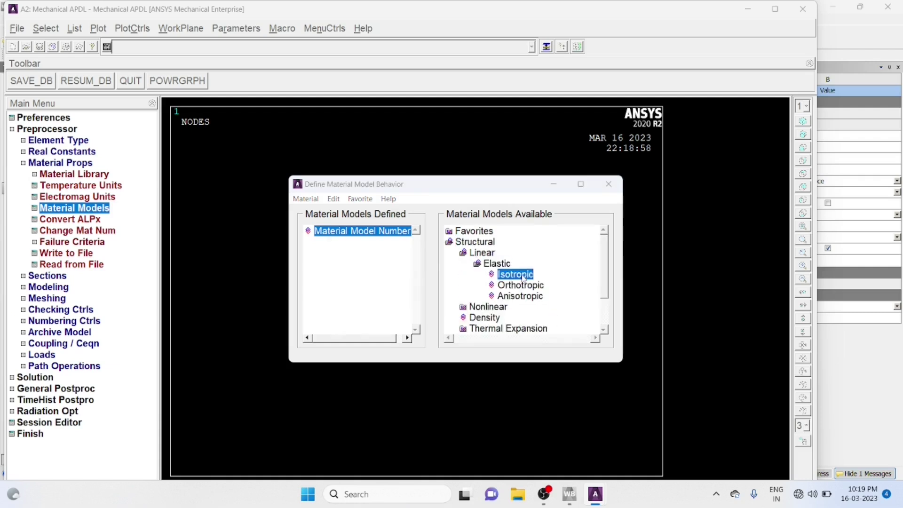
pyautogui.doubleClick(522, 277)
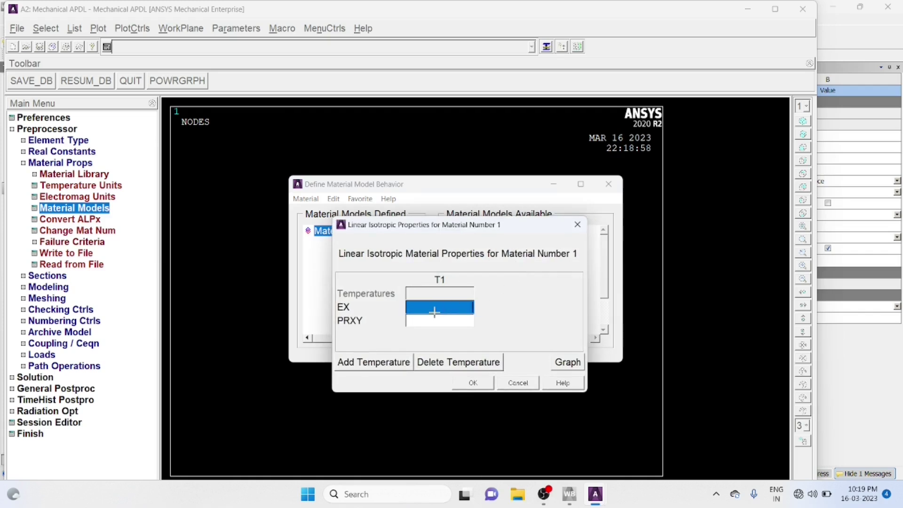
# Enter EX 2e11 and PRXY 0.3, and save the material model.
pyautogui.write('2')
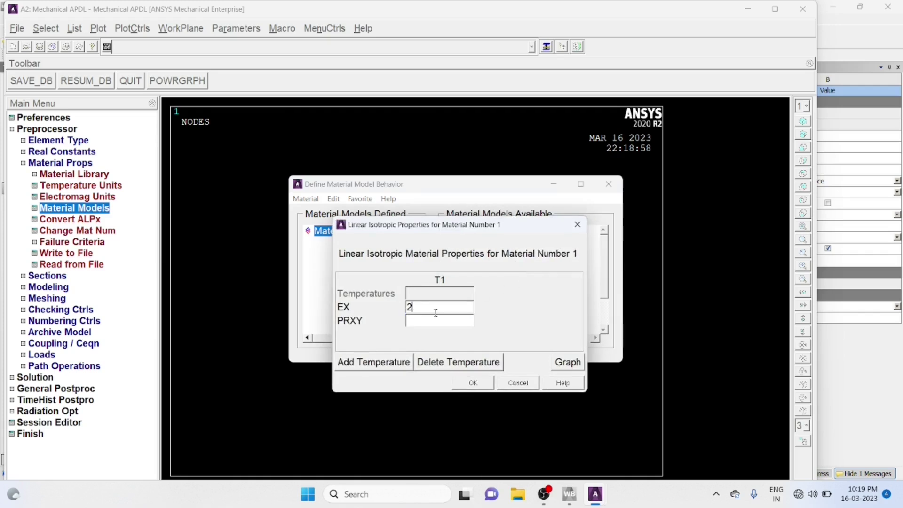
pyautogui.write('e11')
pyautogui.click(415, 325)
pyautogui.write('0.3')
pyautogui.click(473, 389)
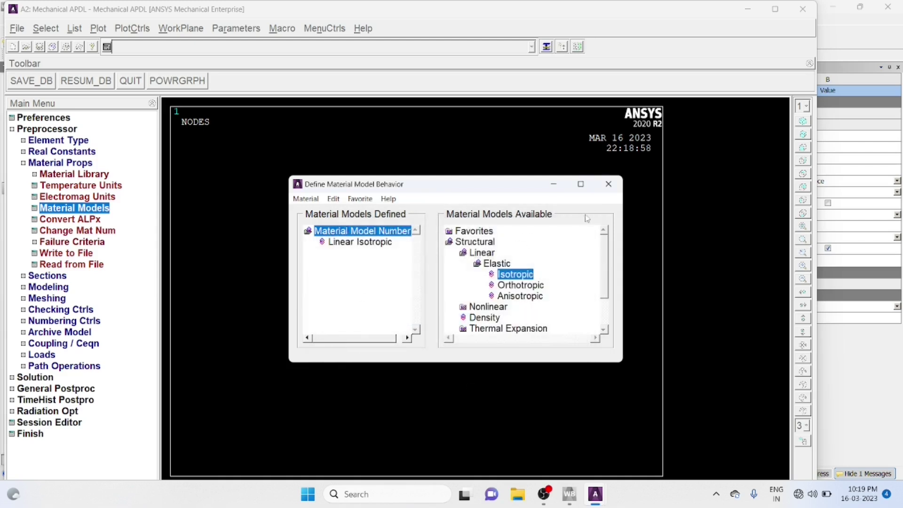
pyautogui.click(608, 186)
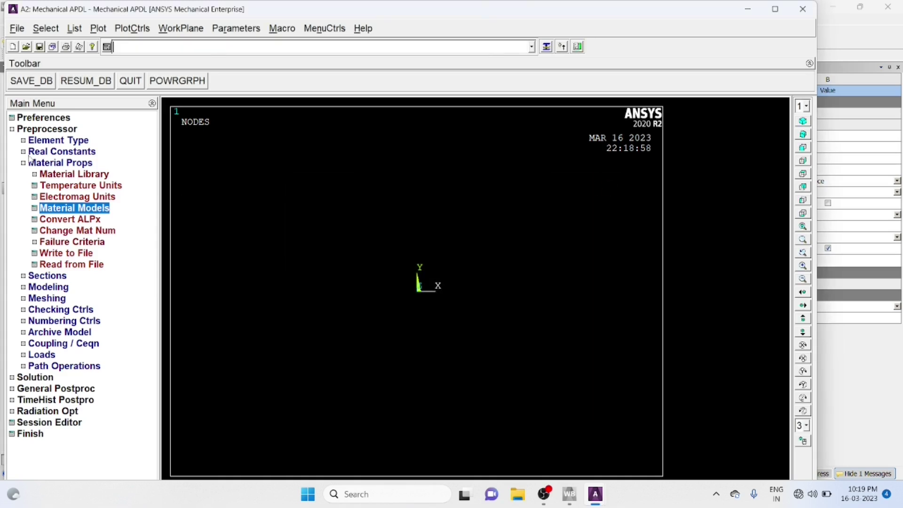
# Create link section ID 1 with a link area of 0.0025.
pyautogui.click(23, 164)
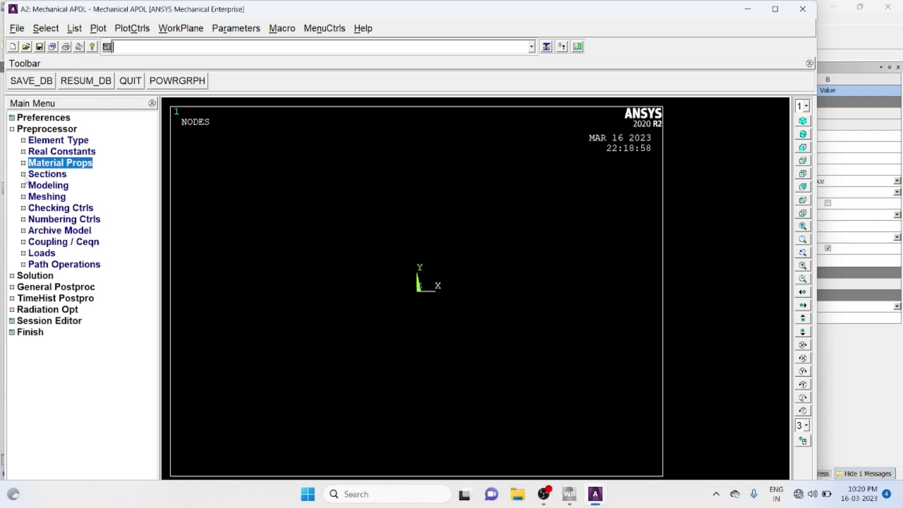
pyautogui.click(24, 174)
pyautogui.click(37, 231)
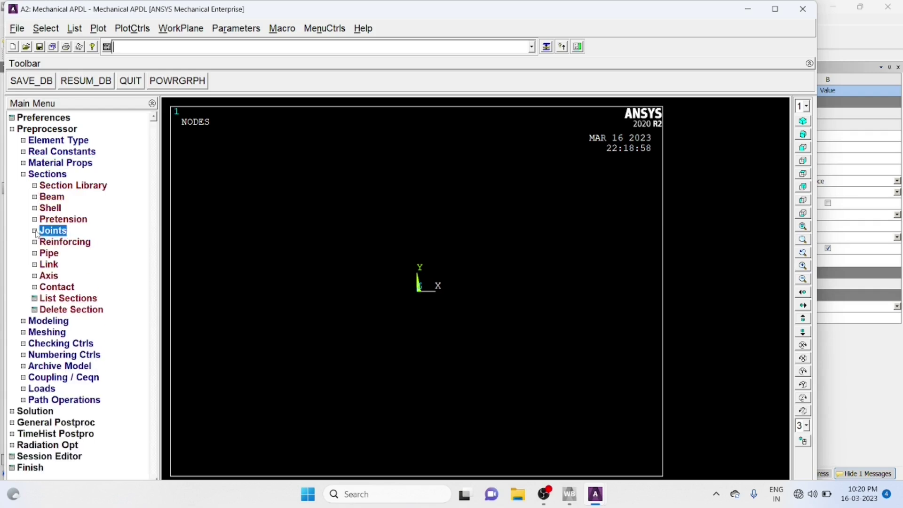
pyautogui.click(35, 264)
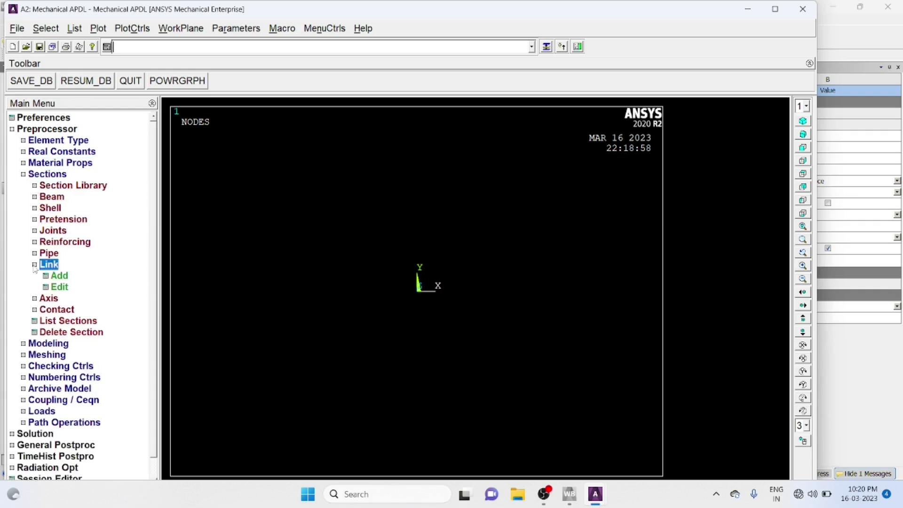
pyautogui.click(57, 276)
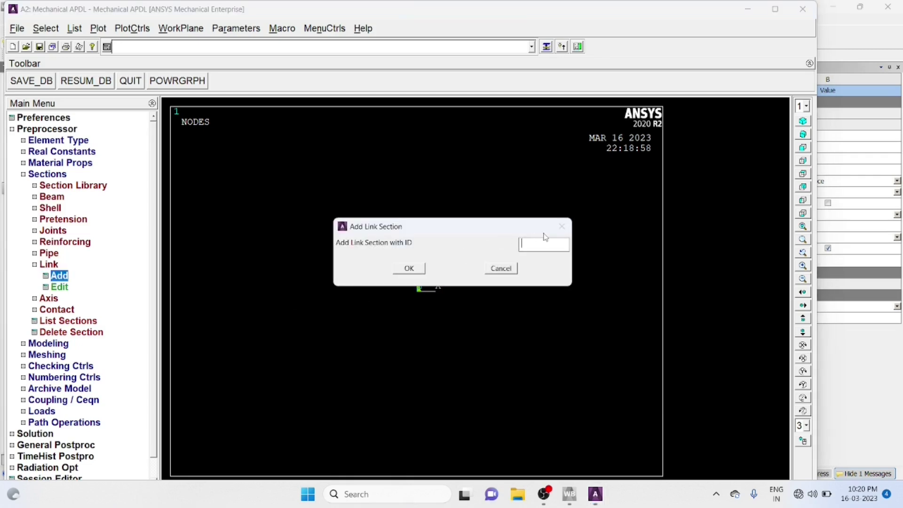
pyautogui.write('1')
pyautogui.click(409, 268)
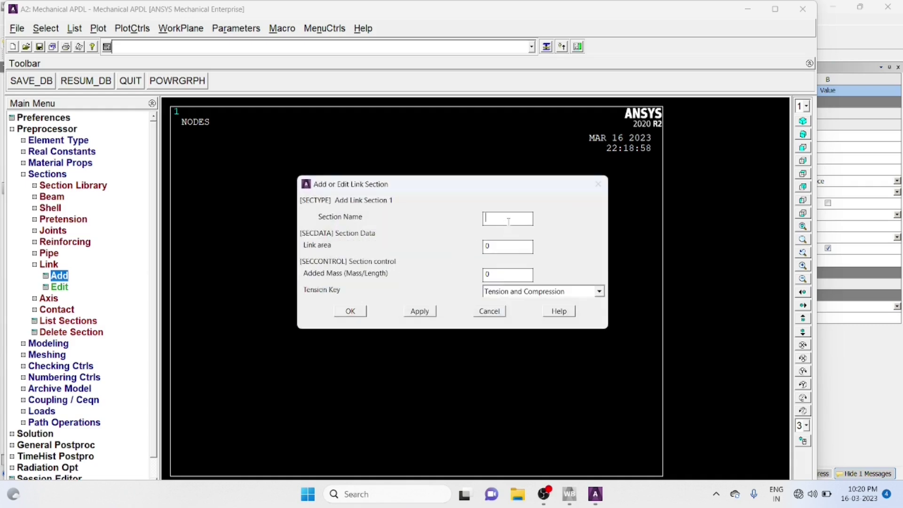
pyautogui.click(497, 250)
pyautogui.write('.0025')
pyautogui.click(352, 312)
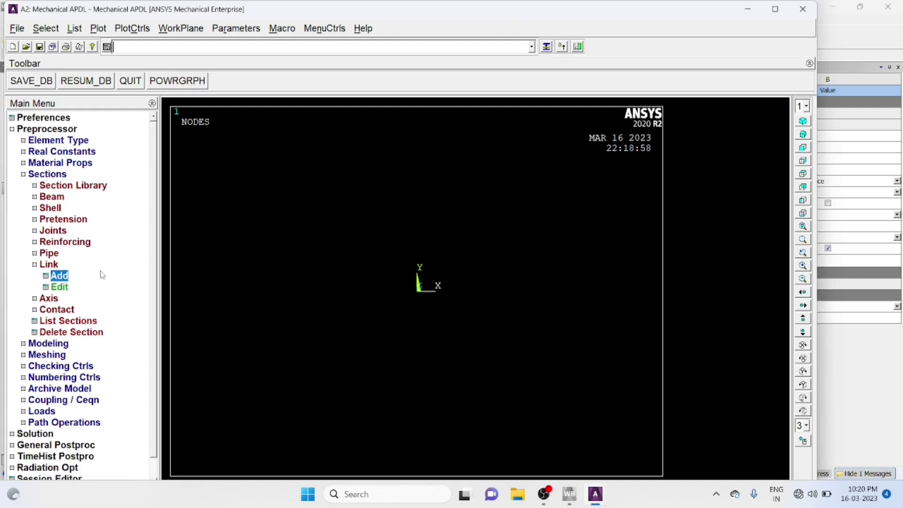
# Collapse Sections and go to Modeling > Create > Keypoints > In Active CS.
pyautogui.click(35, 266)
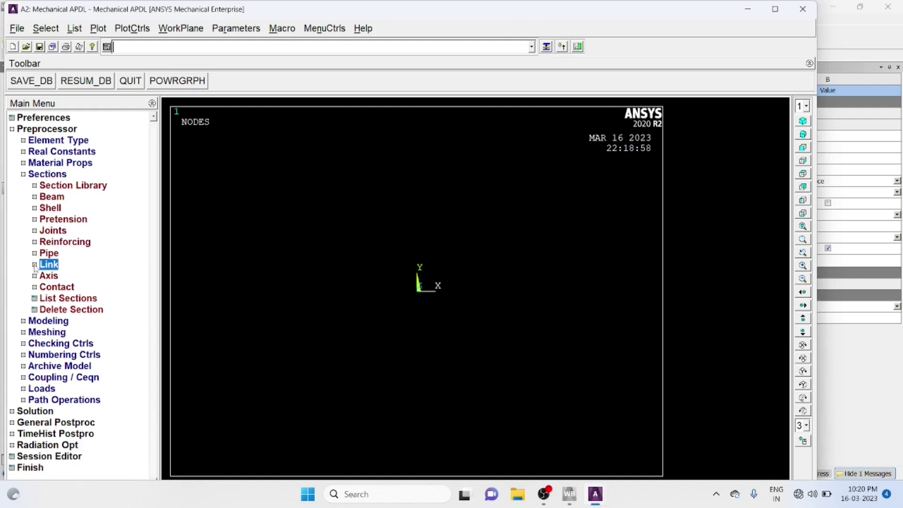
pyautogui.click(24, 176)
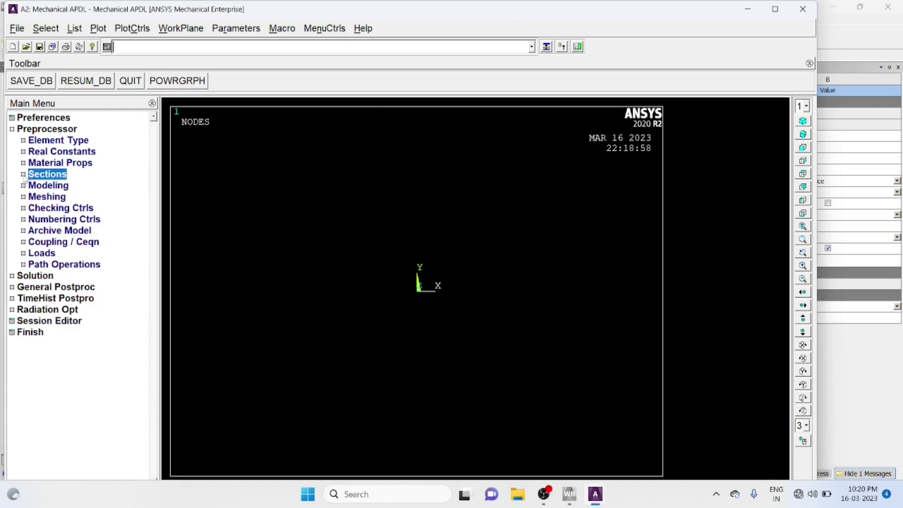
pyautogui.click(24, 187)
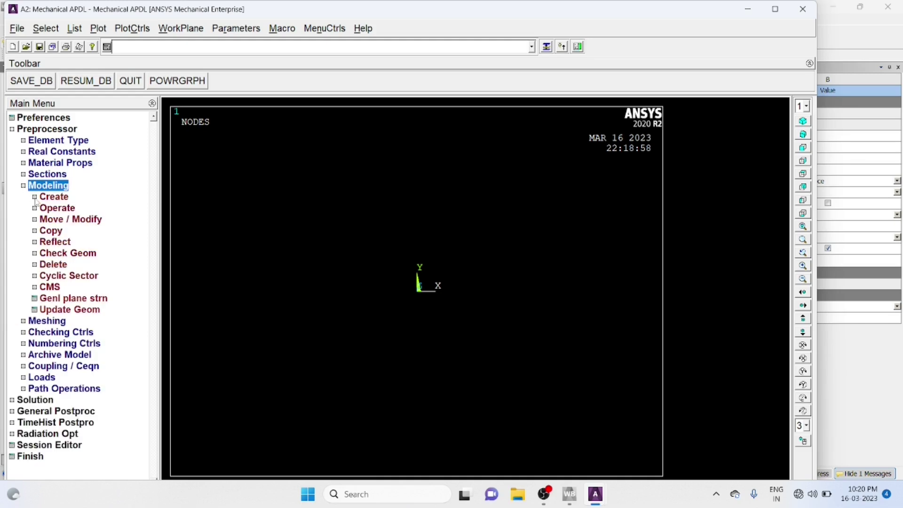
pyautogui.click(35, 198)
pyautogui.click(47, 209)
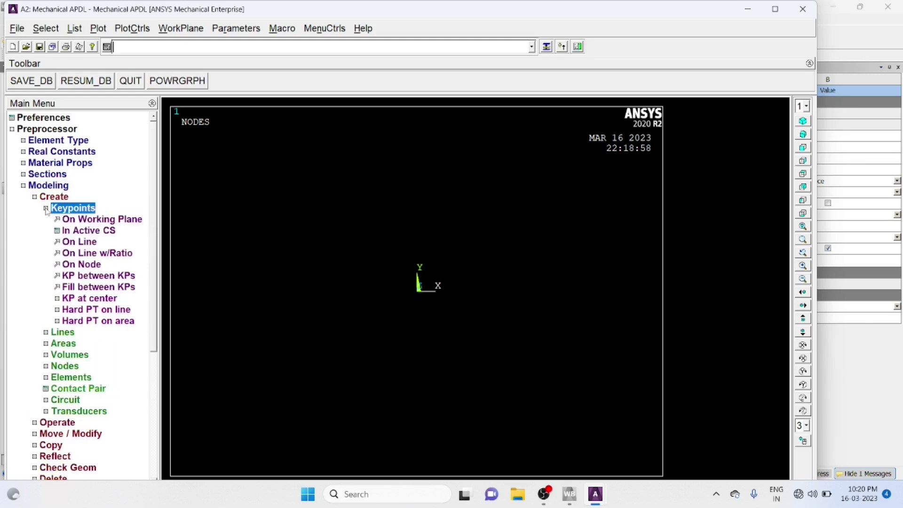
pyautogui.doubleClick(75, 231)
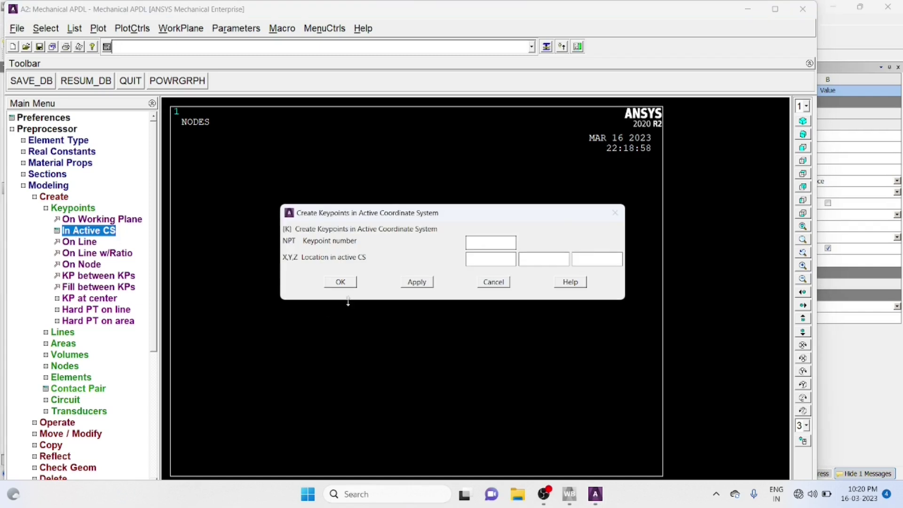
# Create keypoint 1 at the origin and keypoint 2 at X = 1.
pyautogui.write('1')
pyautogui.click(486, 260)
pyautogui.write('0')
pyautogui.click(523, 258)
pyautogui.write('00')
pyautogui.click(416, 282)
pyautogui.click(486, 242)
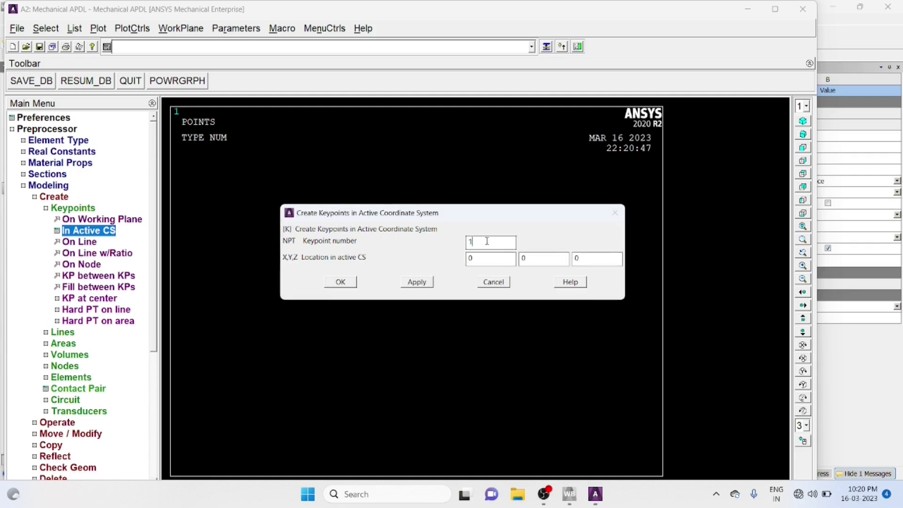
pyautogui.press('BackSpace')
pyautogui.write('2')
pyautogui.click(474, 259)
pyautogui.press('BackSpace')
pyautogui.write('1')
pyautogui.click(419, 287)
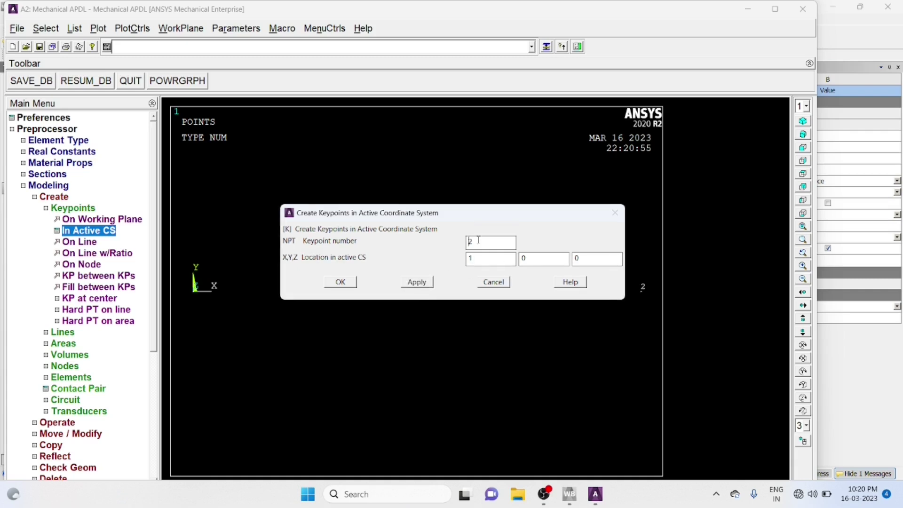
# Create keypoint 3 at (2,0,0), keypoint 4 at (0,-1,0) and keypoint 5 at (1,-1,0).
pyautogui.press('BackSpace')
pyautogui.write('3')
pyautogui.click(474, 259)
pyautogui.press('BackSpace')
pyautogui.write('2')
pyautogui.click(424, 283)
pyautogui.press('BackSpace')
pyautogui.write('4')
pyautogui.click(485, 263)
pyautogui.press('BackSpace')
pyautogui.write('0')
pyautogui.click(417, 282)
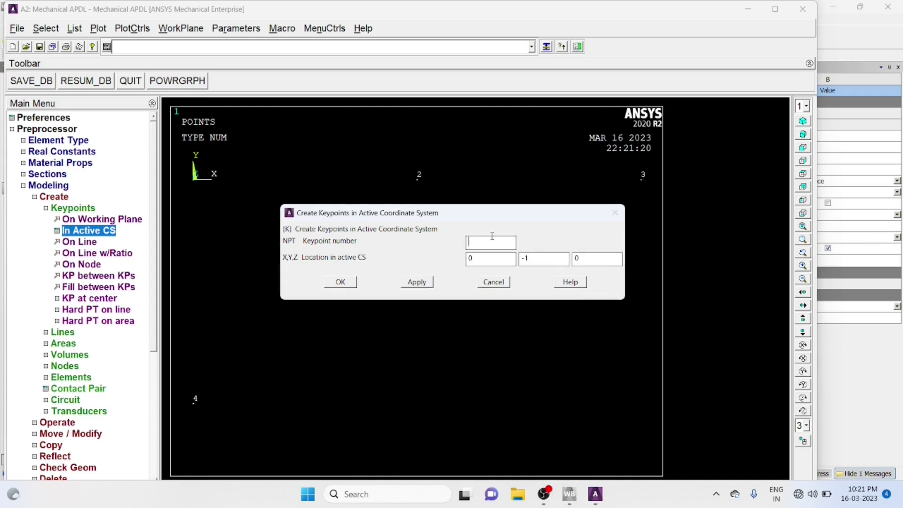
pyautogui.write('5')
pyautogui.write('1')
pyautogui.click(350, 282)
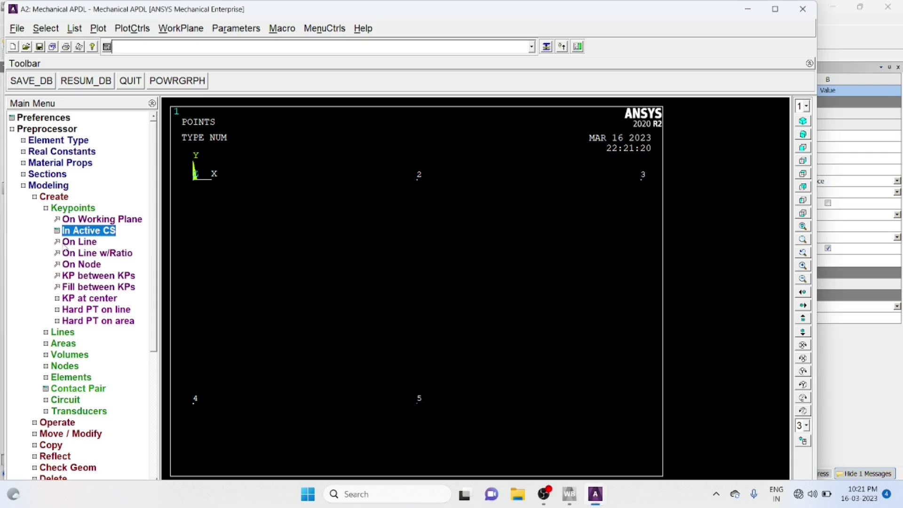
# Draw straight lines between keypoint pairs 4–5, 5–3, 2–3, 2–5, 1–2 and 1–5.
pyautogui.click(47, 333)
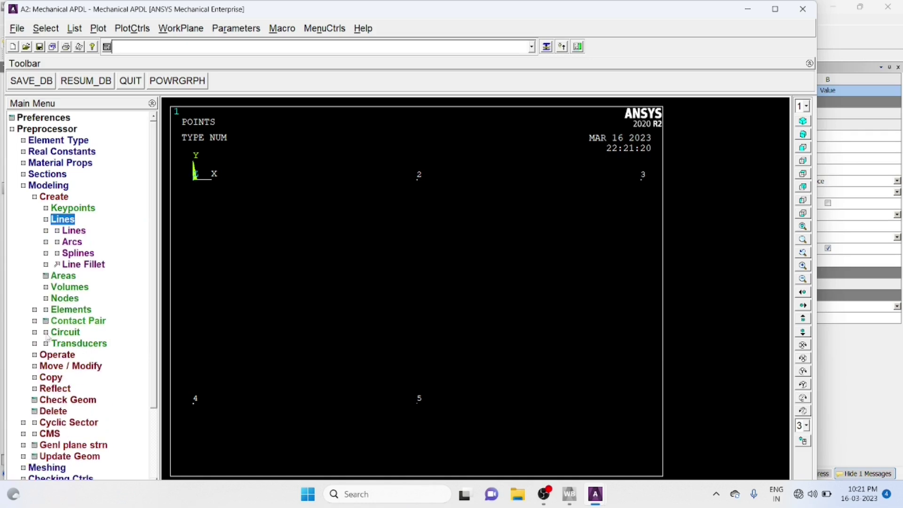
pyautogui.click(57, 231)
pyautogui.click(76, 241)
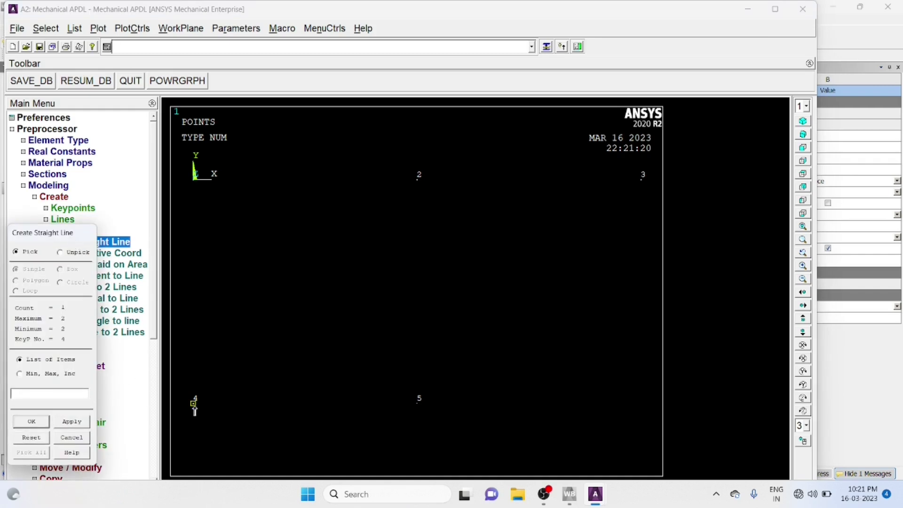
pyautogui.click(417, 408)
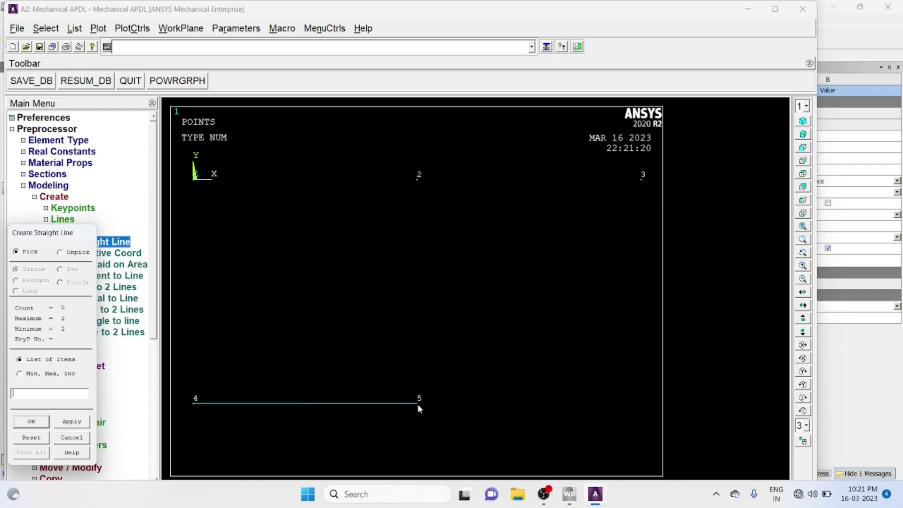
pyautogui.click(643, 178)
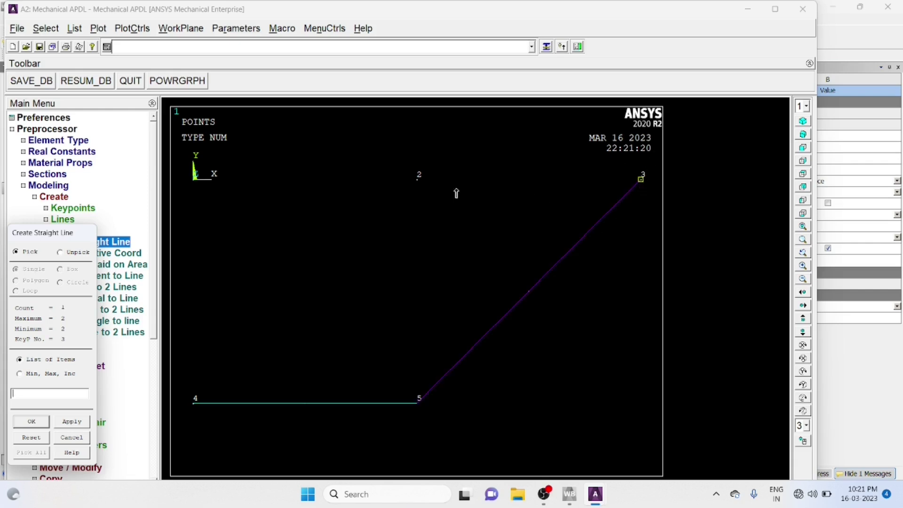
pyautogui.click(418, 181)
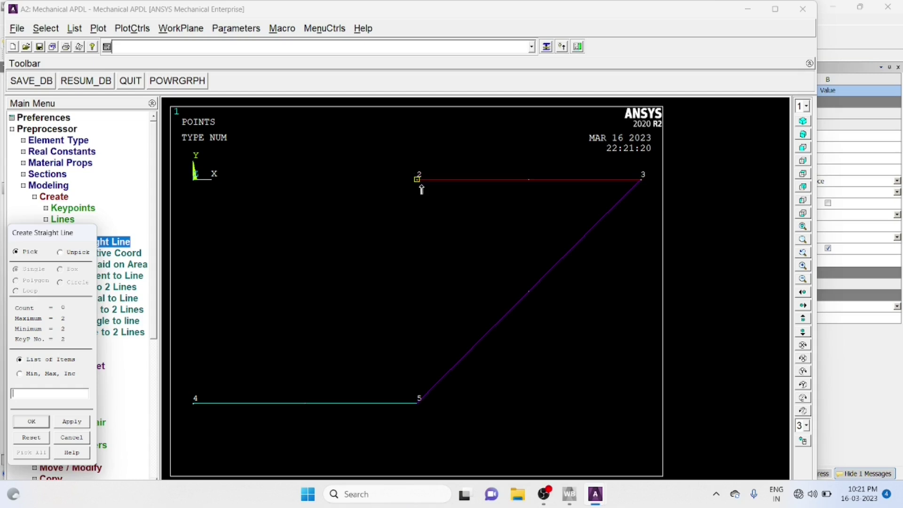
pyautogui.click(418, 401)
pyautogui.click(193, 180)
pyautogui.click(194, 179)
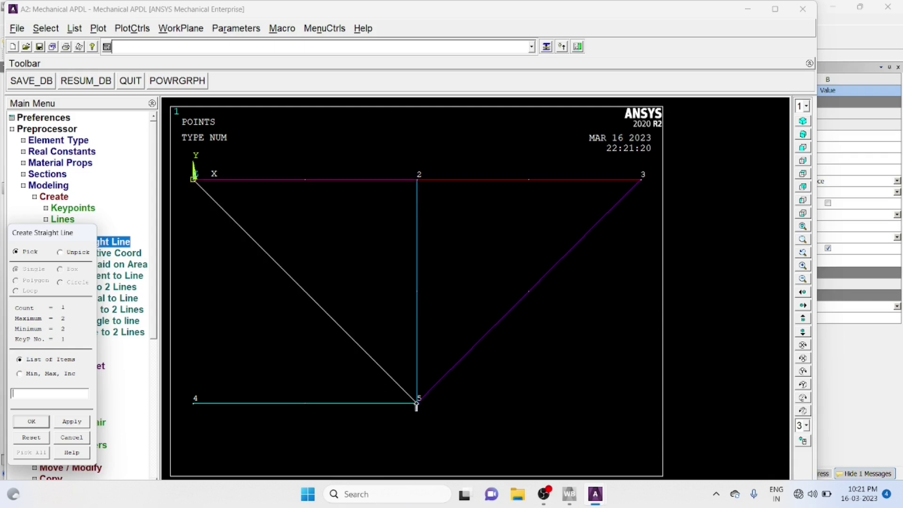
pyautogui.click(416, 403)
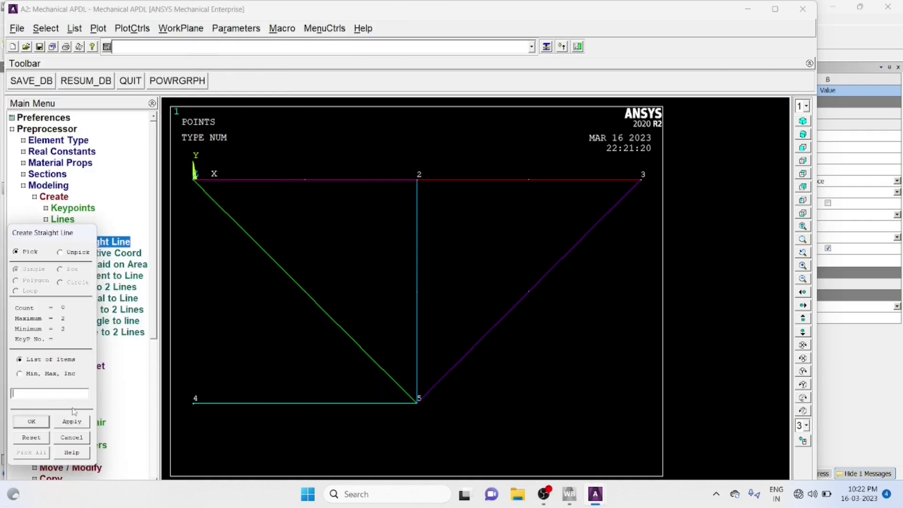
pyautogui.click(45, 421)
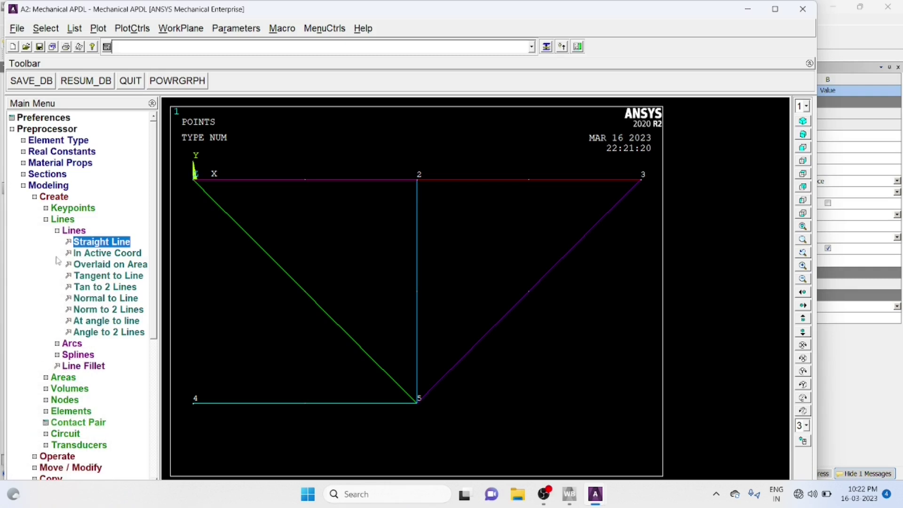
pyautogui.click(58, 231)
# In the MeshTool, give all truss lines an element size of one division (NDIV 1).
pyautogui.click(46, 220)
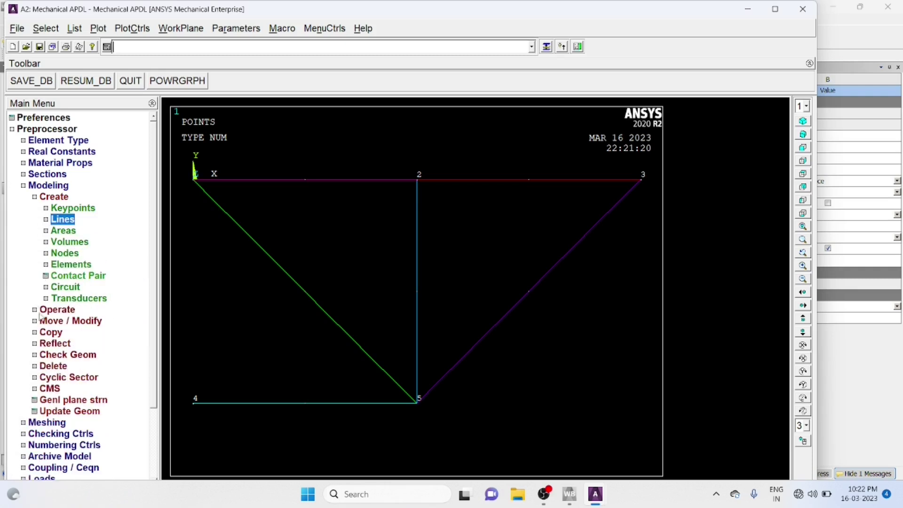
pyautogui.click(35, 197)
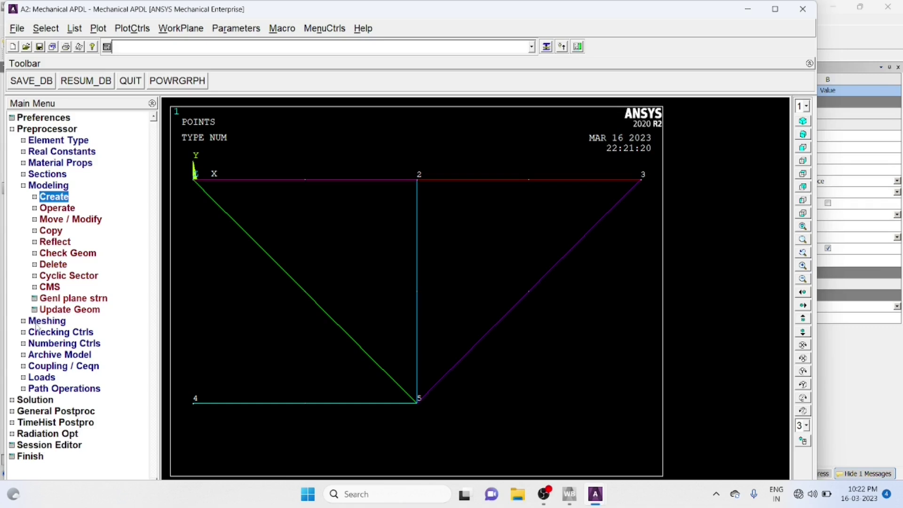
pyautogui.click(24, 187)
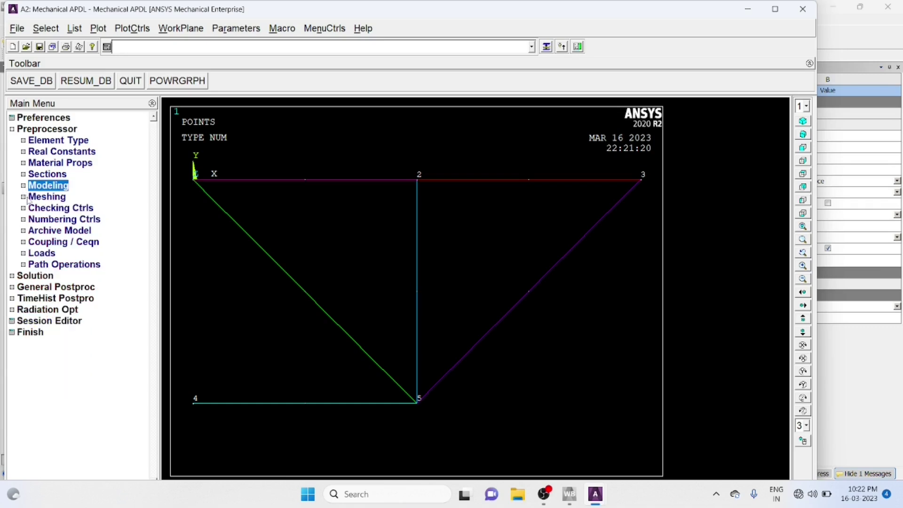
pyautogui.click(23, 197)
pyautogui.click(47, 220)
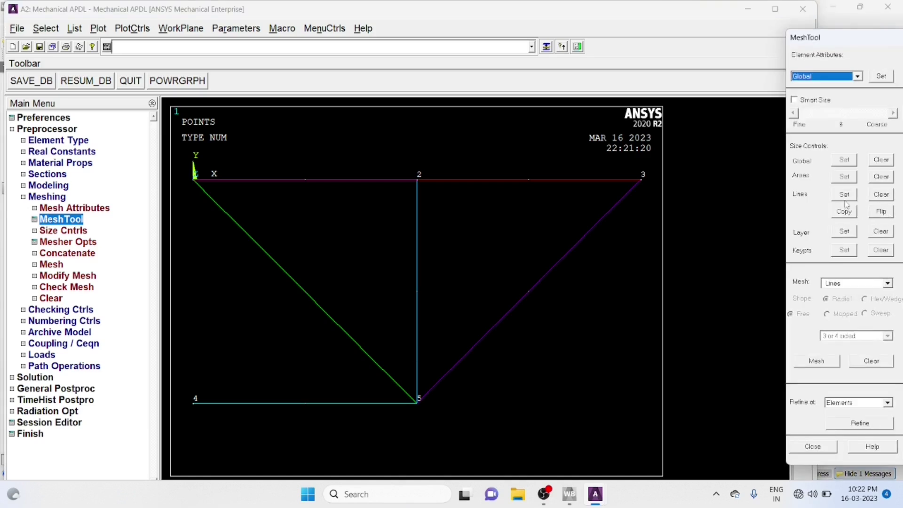
pyautogui.click(845, 196)
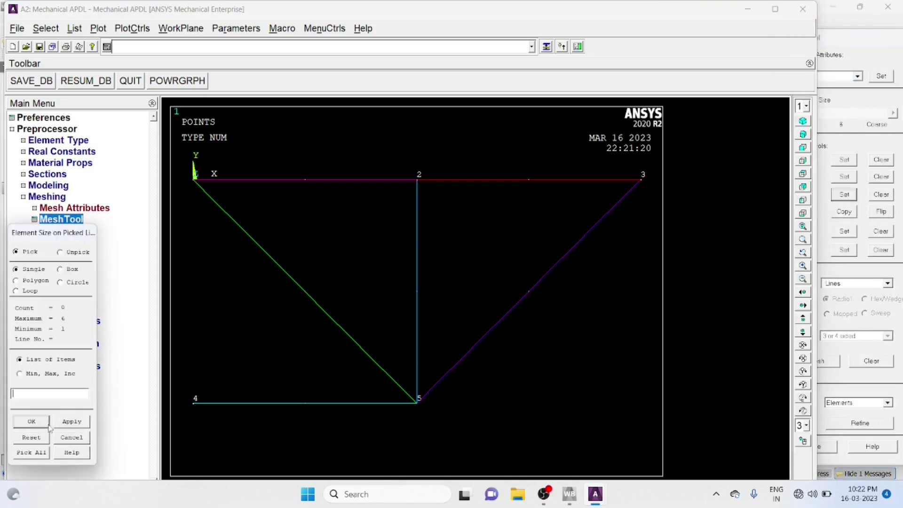
pyautogui.click(31, 452)
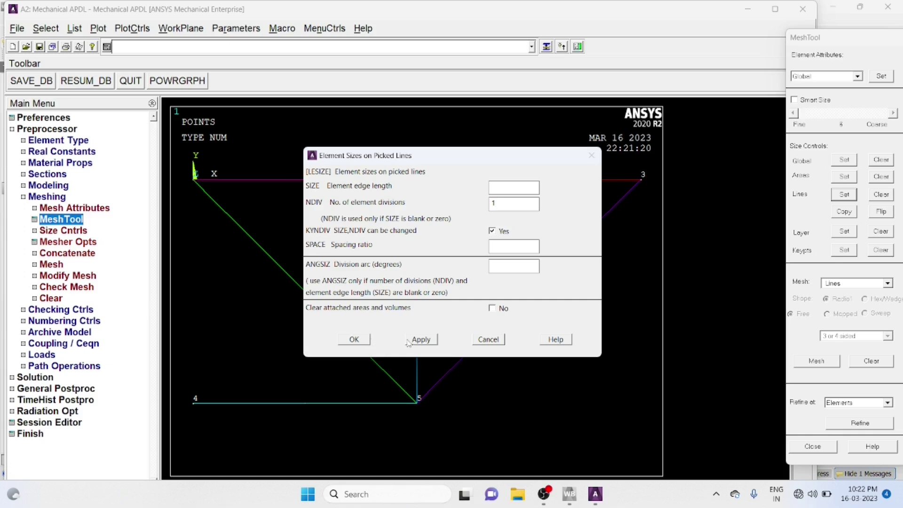
pyautogui.click(354, 343)
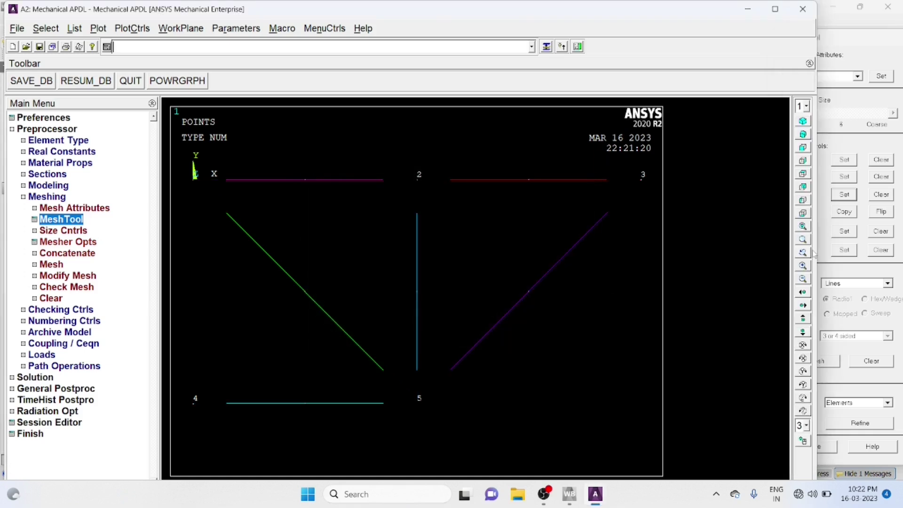
# Mesh all the truss lines into link elements.
pyautogui.click(887, 40)
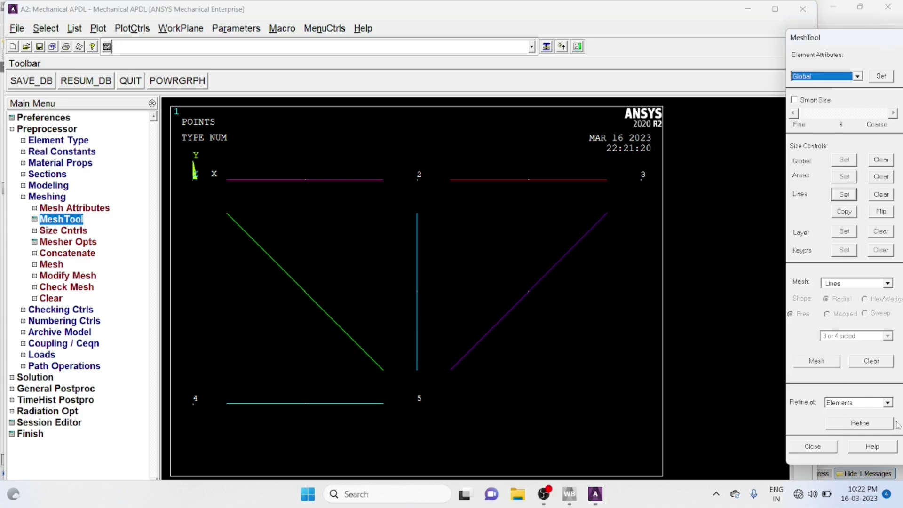
pyautogui.click(830, 363)
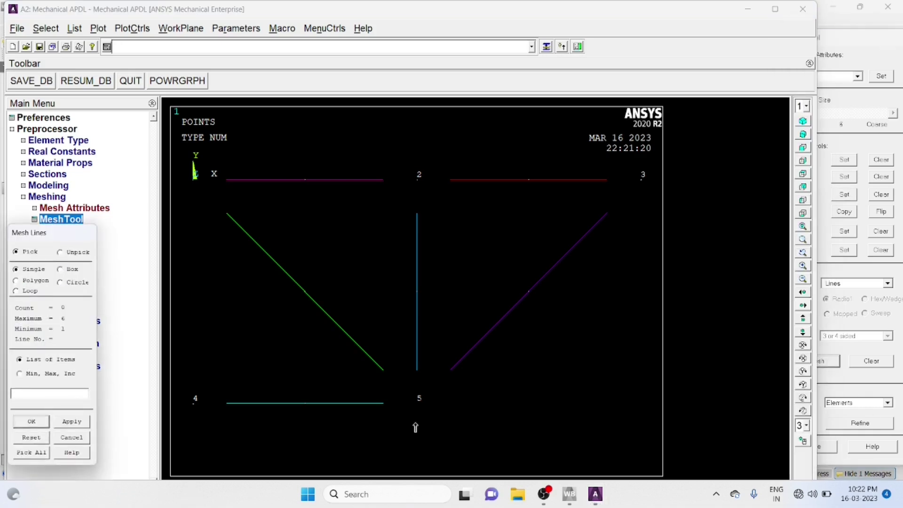
pyautogui.click(31, 453)
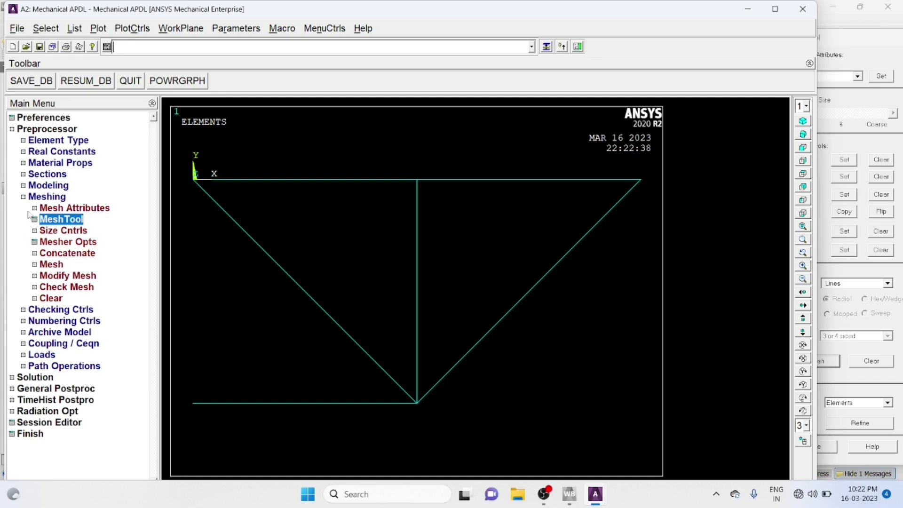
pyautogui.click(24, 197)
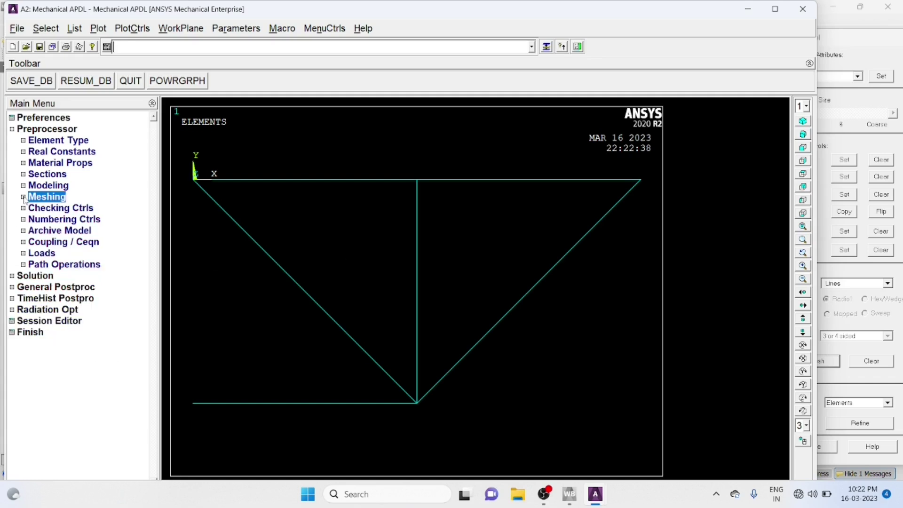
# Fix left-side keypoints 1 and 4 in all DOFs with zero displacement.
pyautogui.click(23, 253)
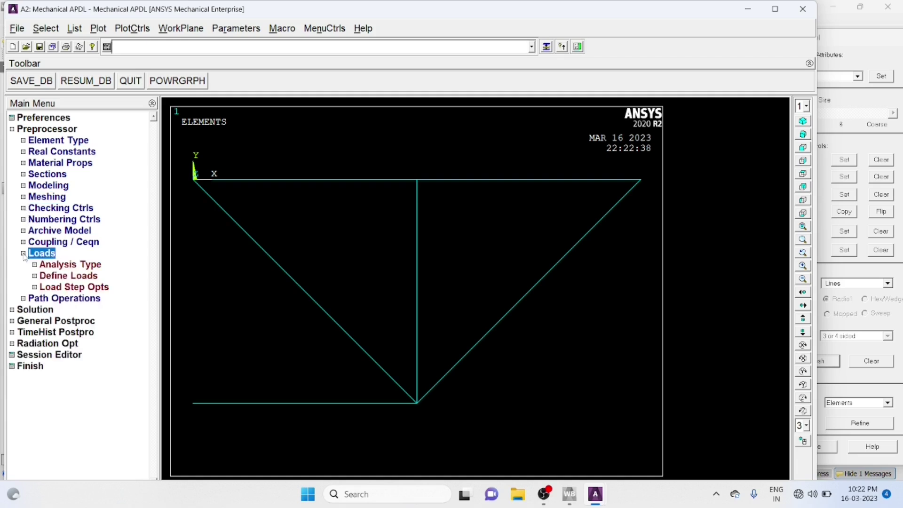
pyautogui.click(34, 276)
pyautogui.click(46, 299)
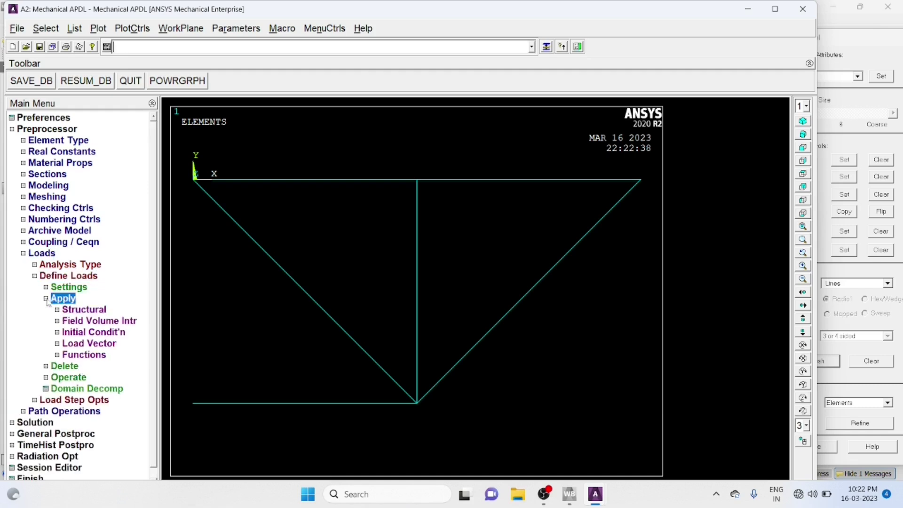
pyautogui.click(58, 310)
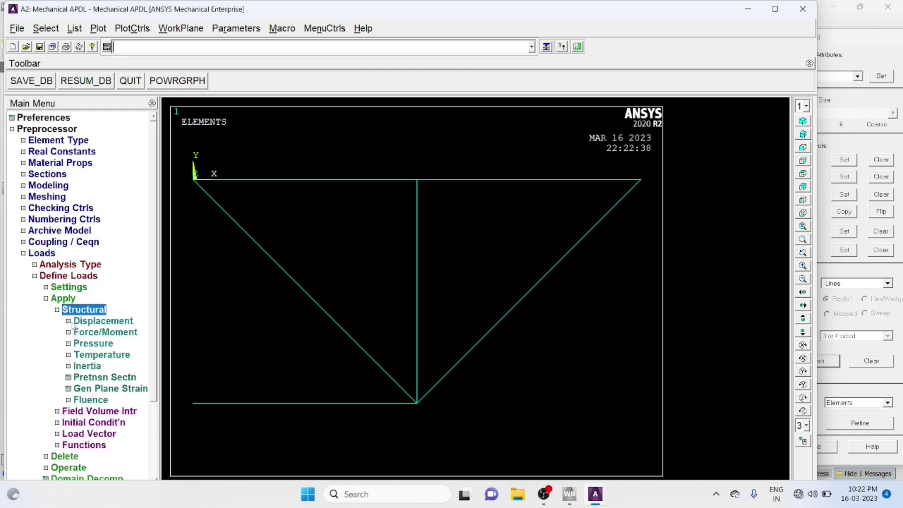
pyautogui.click(74, 322)
pyautogui.click(97, 354)
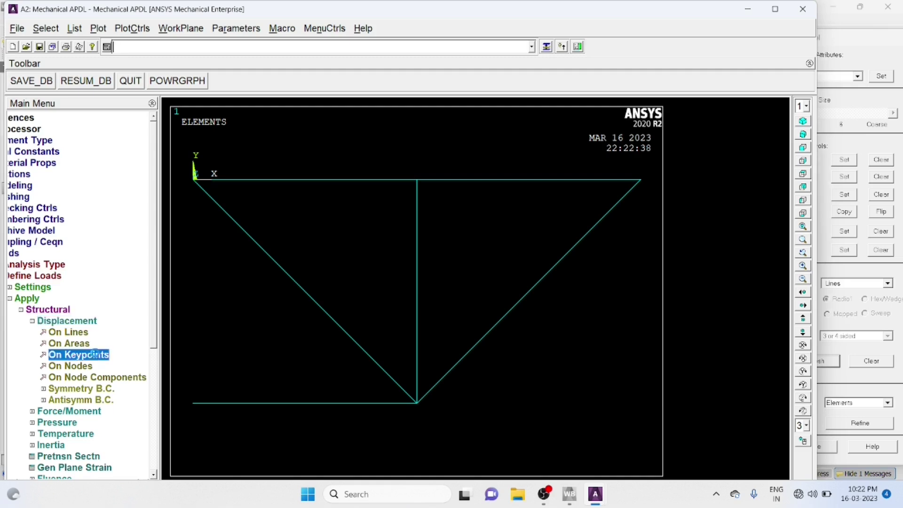
pyautogui.click(191, 186)
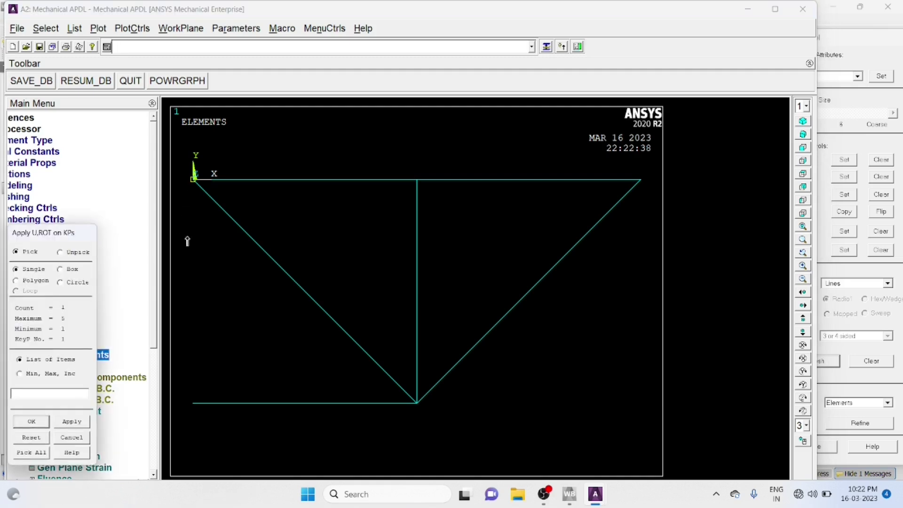
pyautogui.click(194, 405)
pyautogui.click(33, 421)
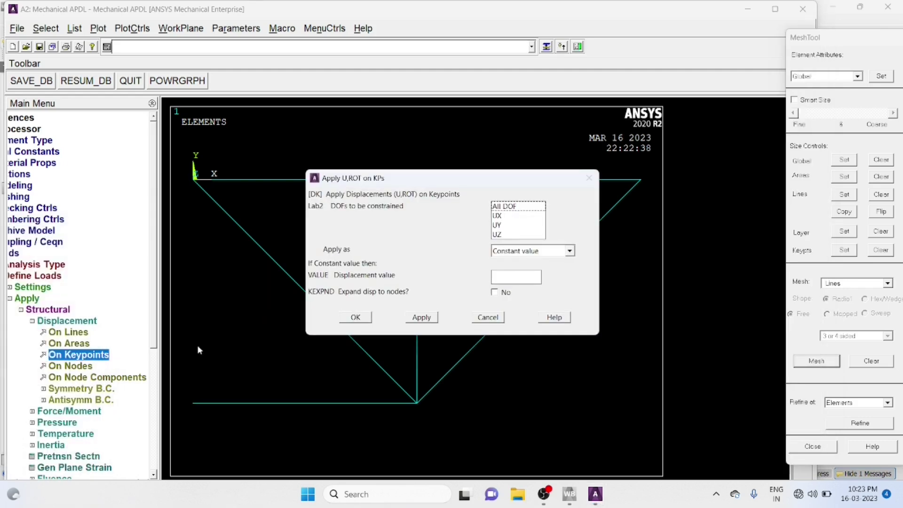
pyautogui.click(509, 208)
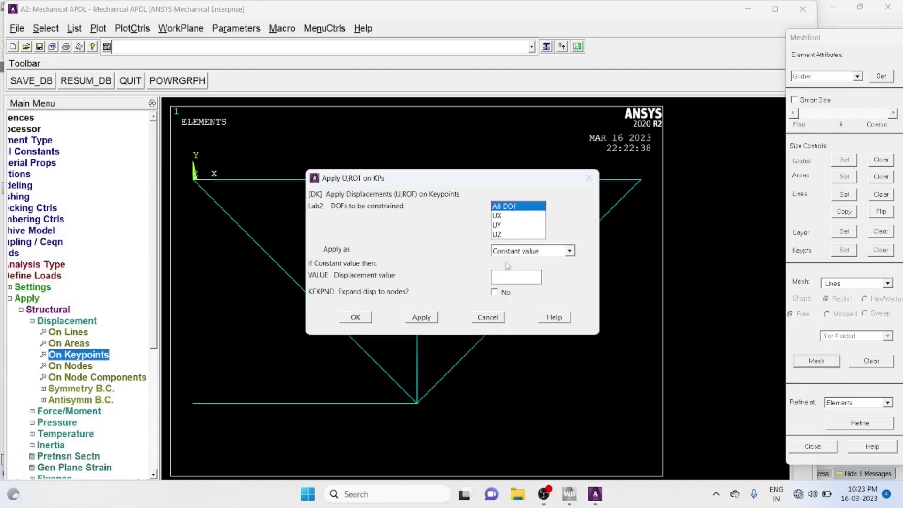
pyautogui.click(507, 278)
pyautogui.click(360, 320)
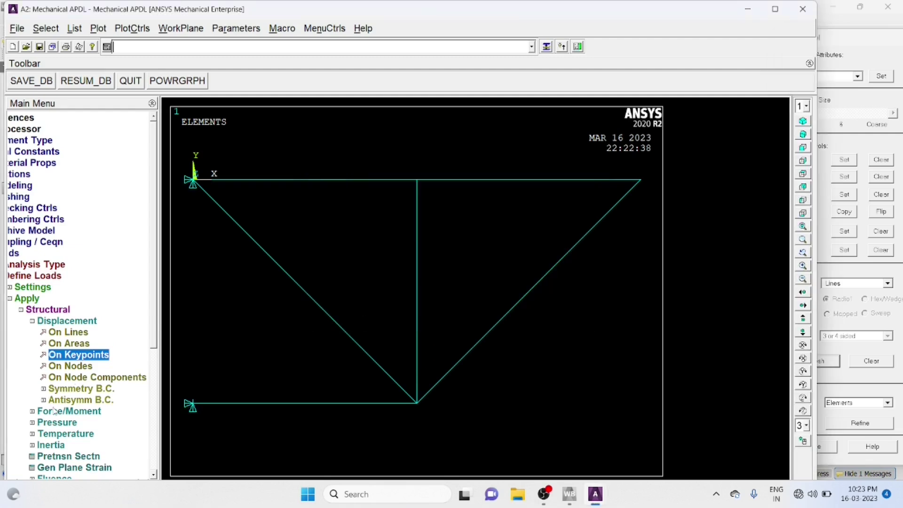
# Apply downward FY forces of -5000 on top-chord keypoints 2 and 3.
pyautogui.click(36, 323)
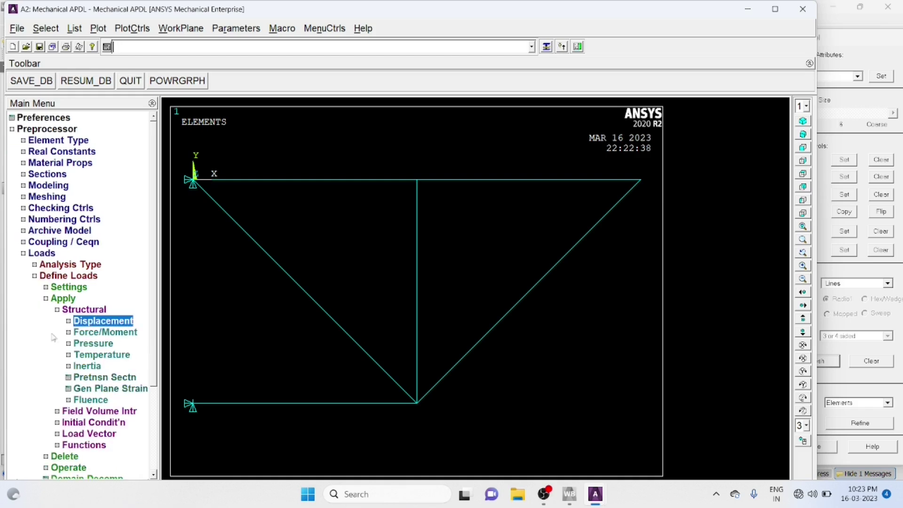
pyautogui.click(75, 332)
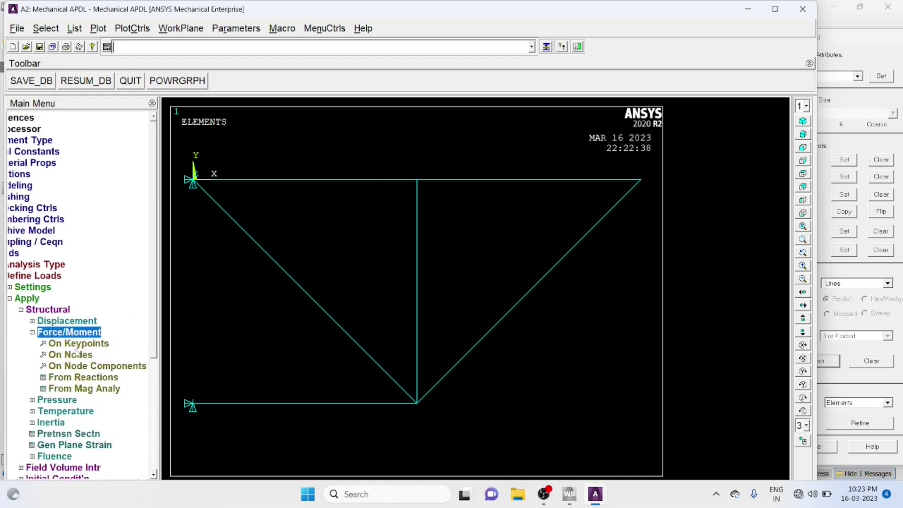
pyautogui.click(89, 347)
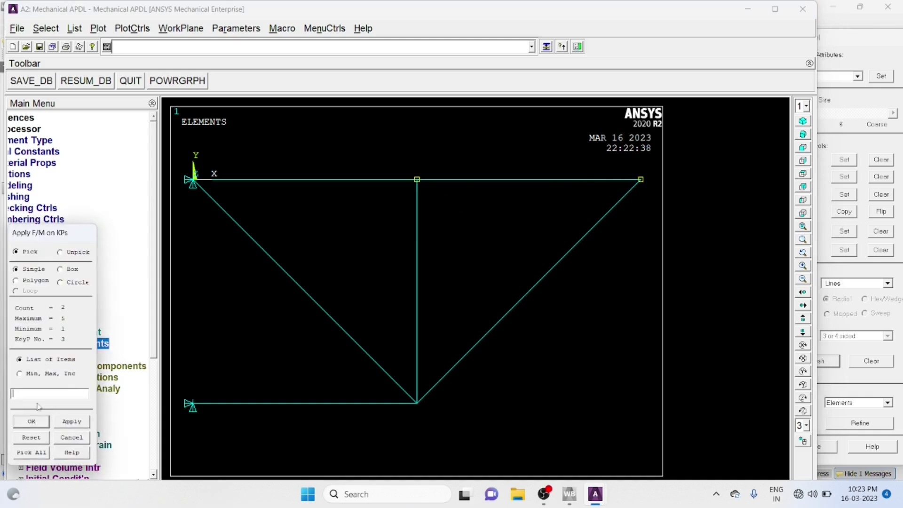
pyautogui.click(31, 421)
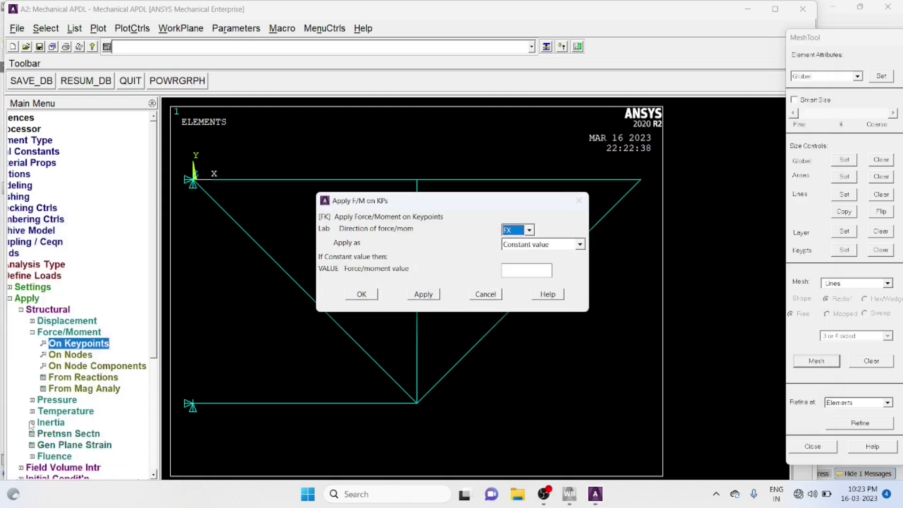
pyautogui.click(530, 230)
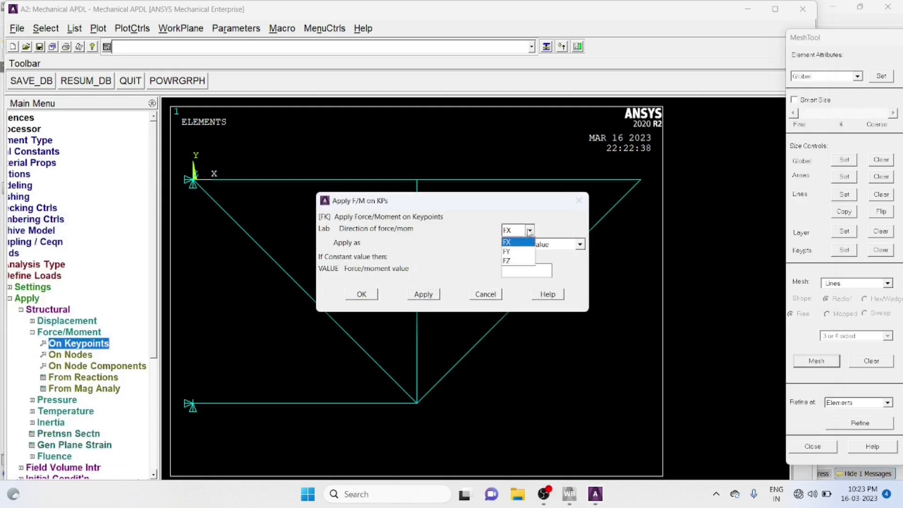
pyautogui.click(513, 245)
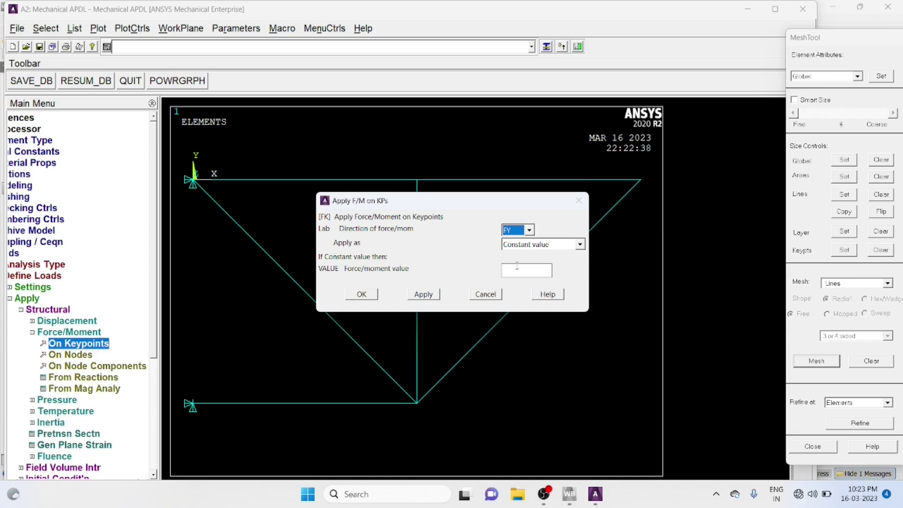
pyautogui.click(517, 271)
pyautogui.click(354, 294)
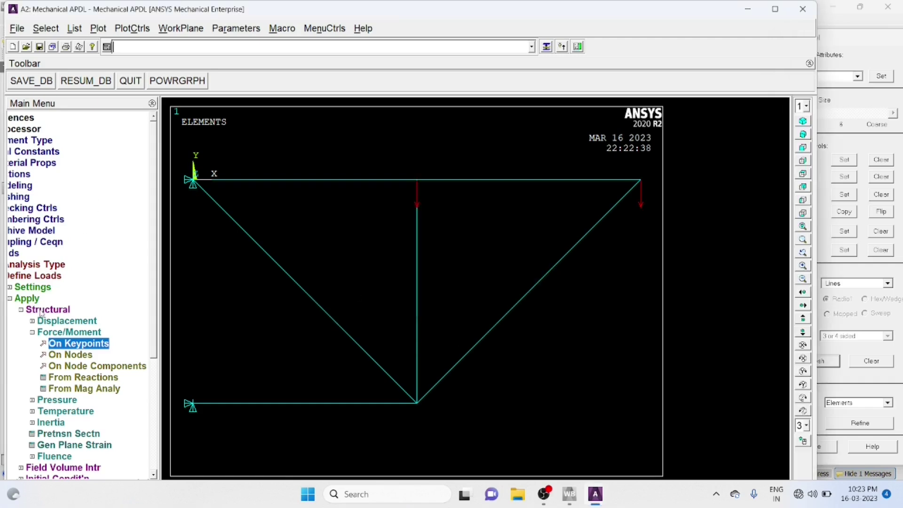
# Collapse the Preprocessor load branches in the main menu tree.
pyautogui.click(31, 332)
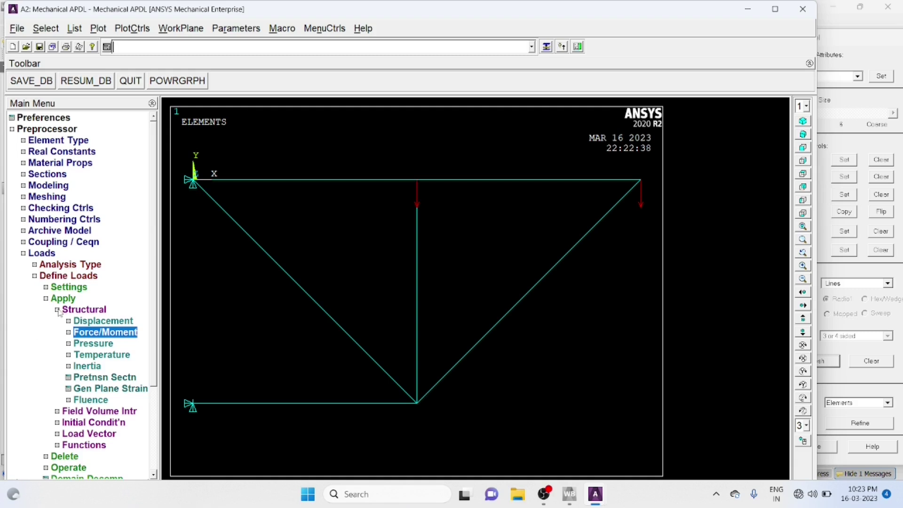
pyautogui.click(58, 310)
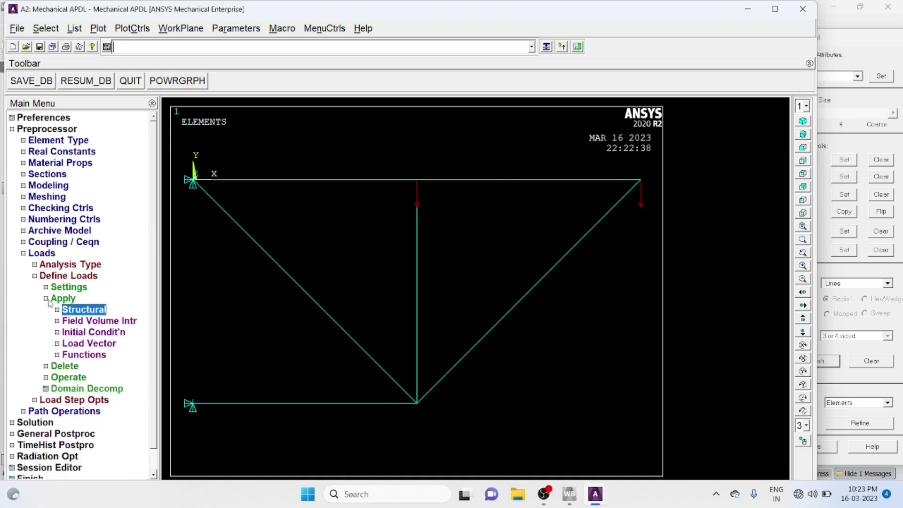
pyautogui.click(46, 298)
pyautogui.click(34, 275)
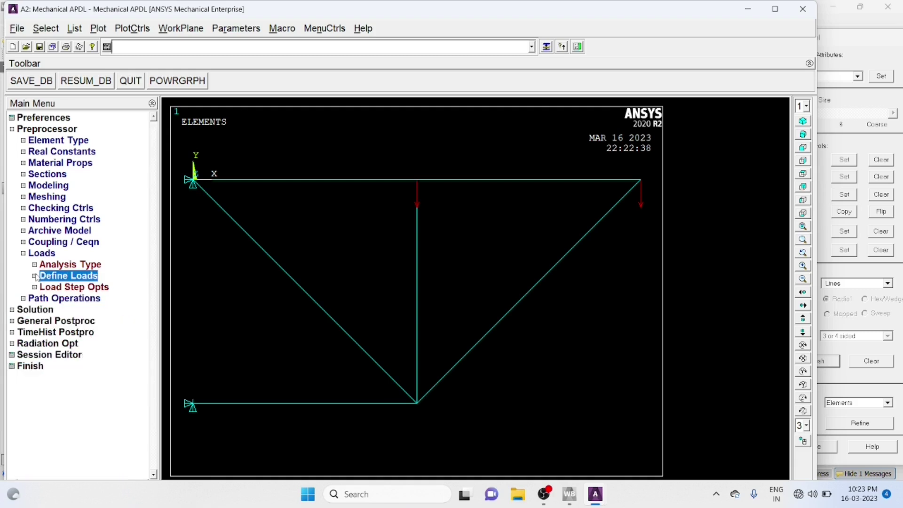
pyautogui.click(23, 253)
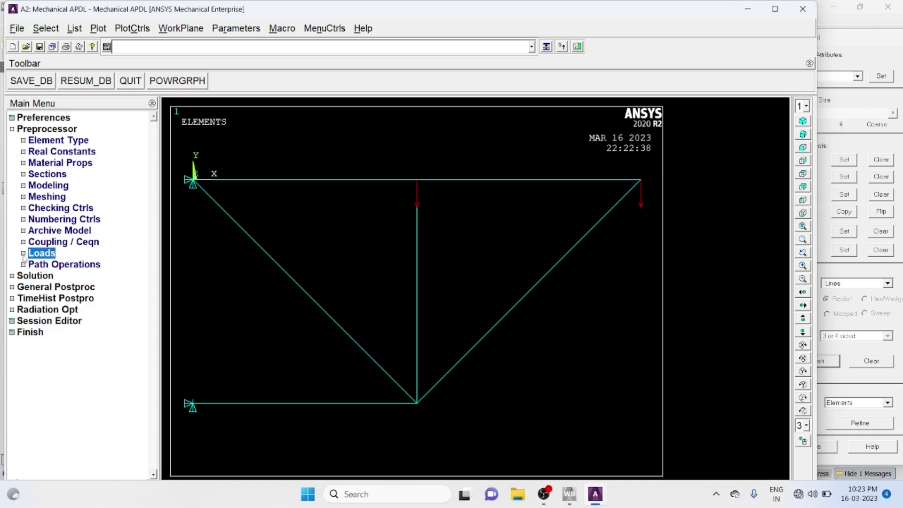
pyautogui.click(12, 130)
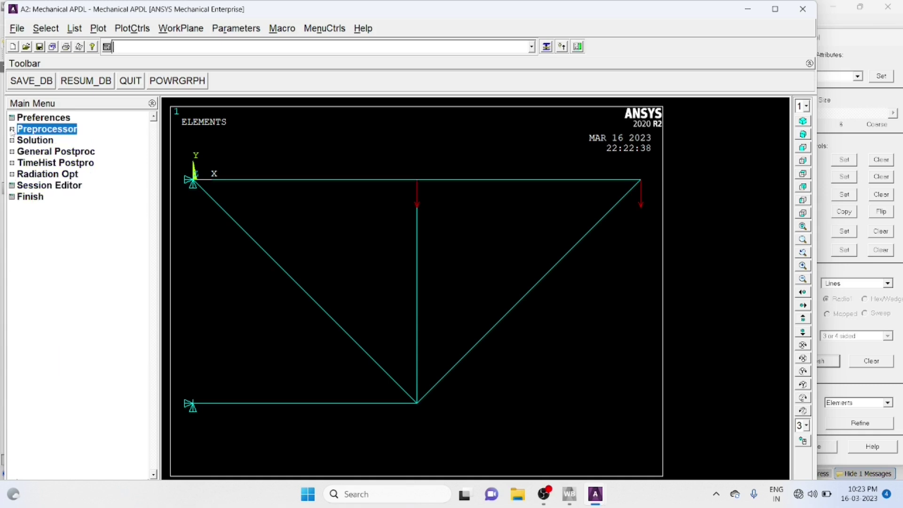
# Solve the current load step, then dismiss the completion note and status window.
pyautogui.click(12, 141)
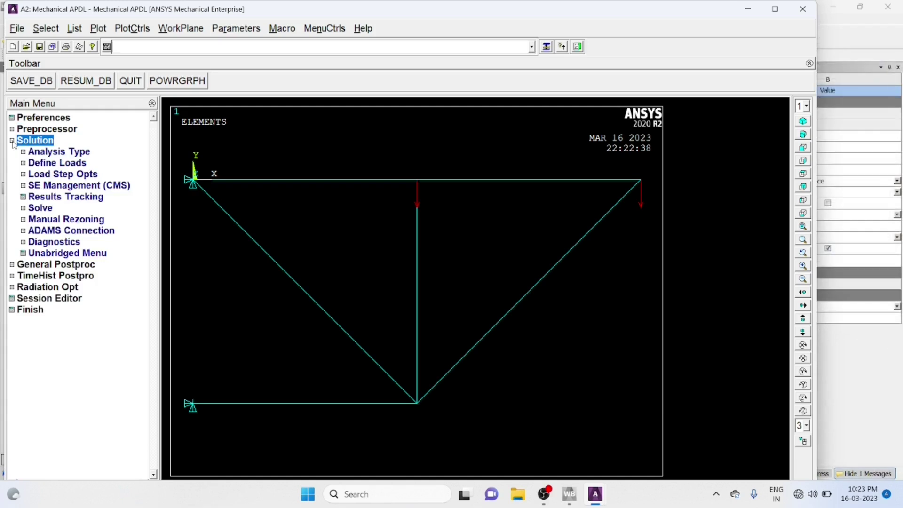
pyautogui.click(23, 208)
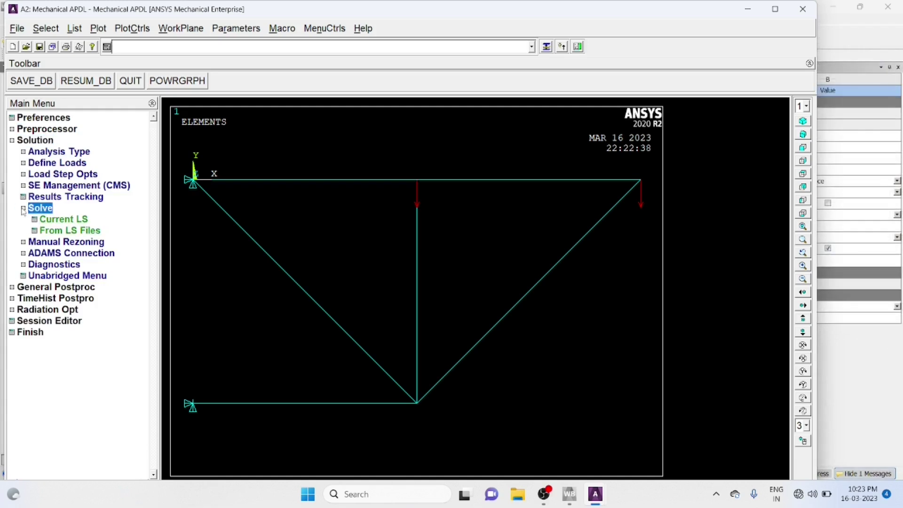
pyautogui.click(49, 222)
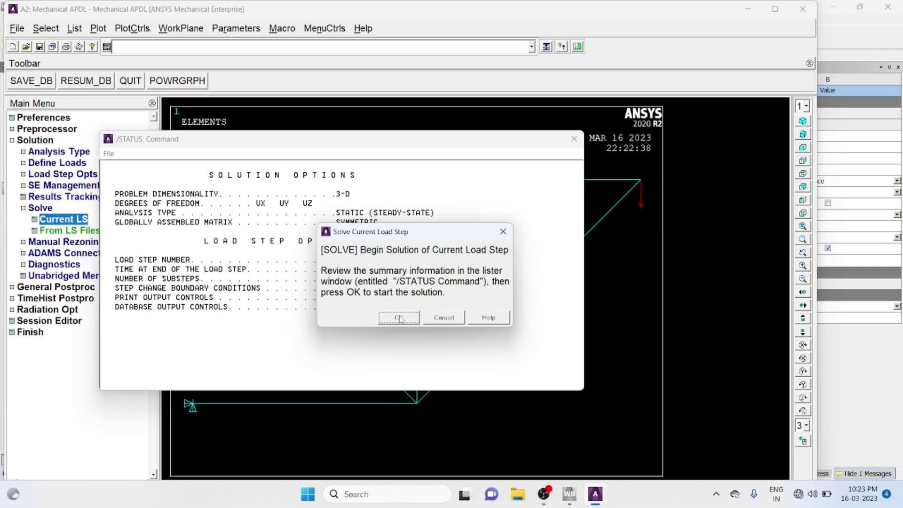
pyautogui.click(399, 318)
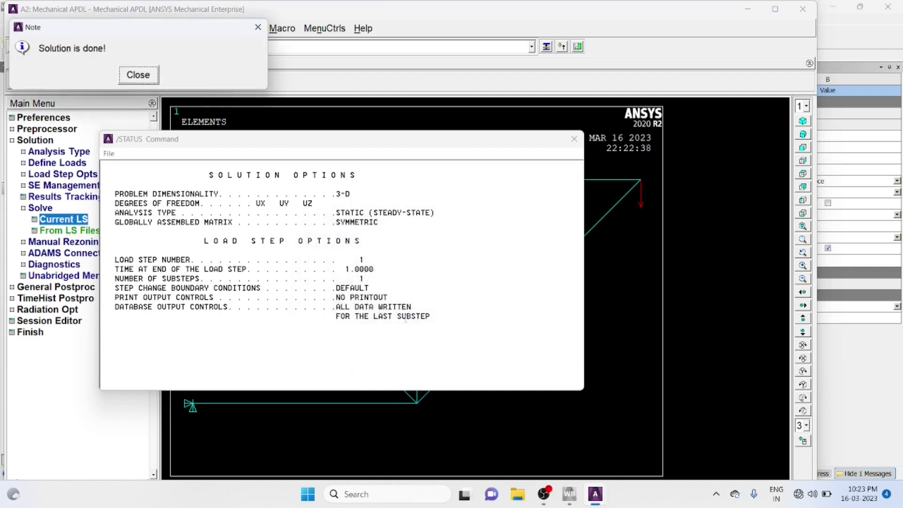
pyautogui.click(142, 77)
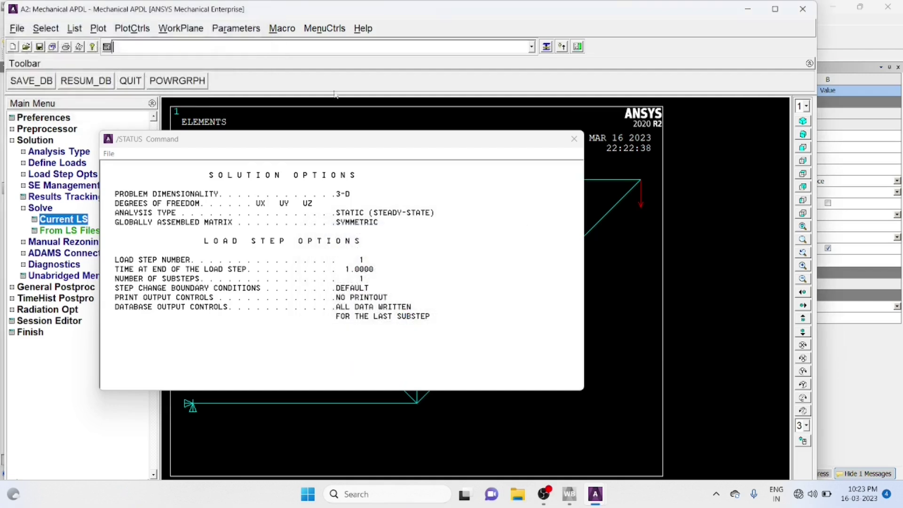
pyautogui.click(568, 139)
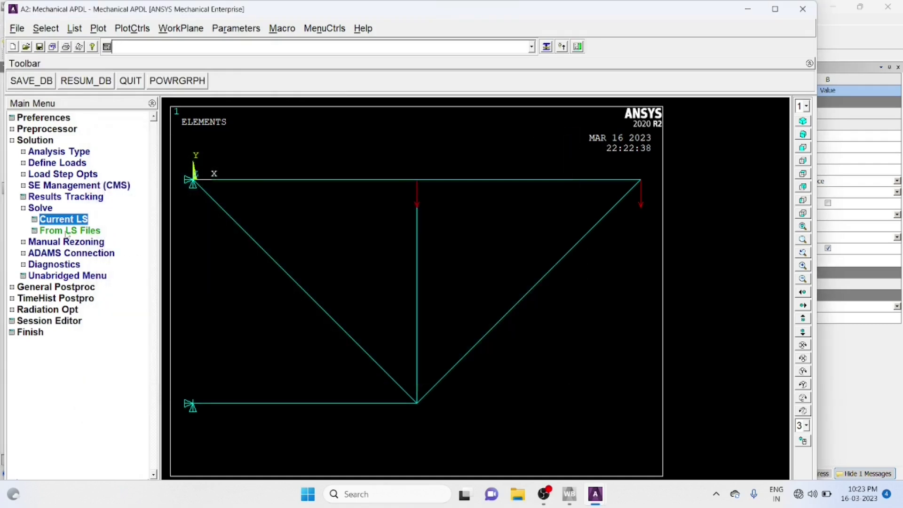
pyautogui.click(24, 208)
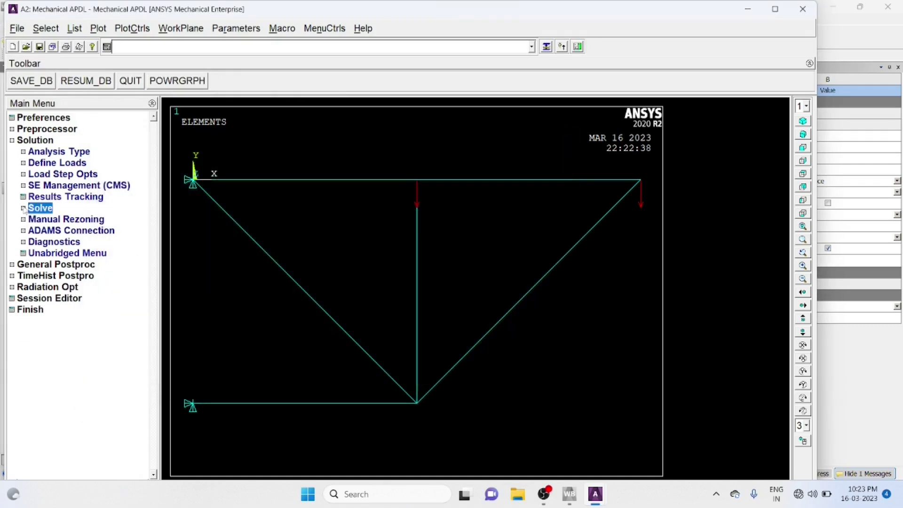
pyautogui.click(11, 140)
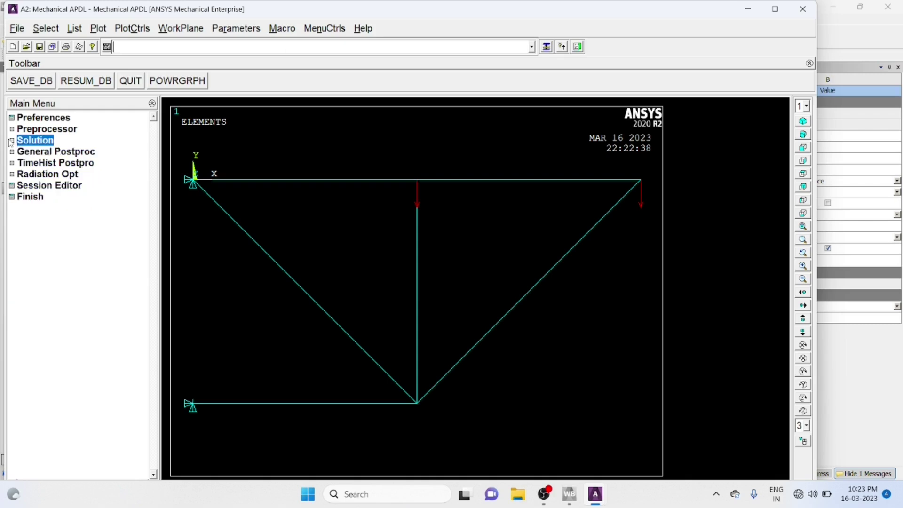
# Plot the deformed truss over its undeformed outline (Def + undeformed).
pyautogui.click(12, 151)
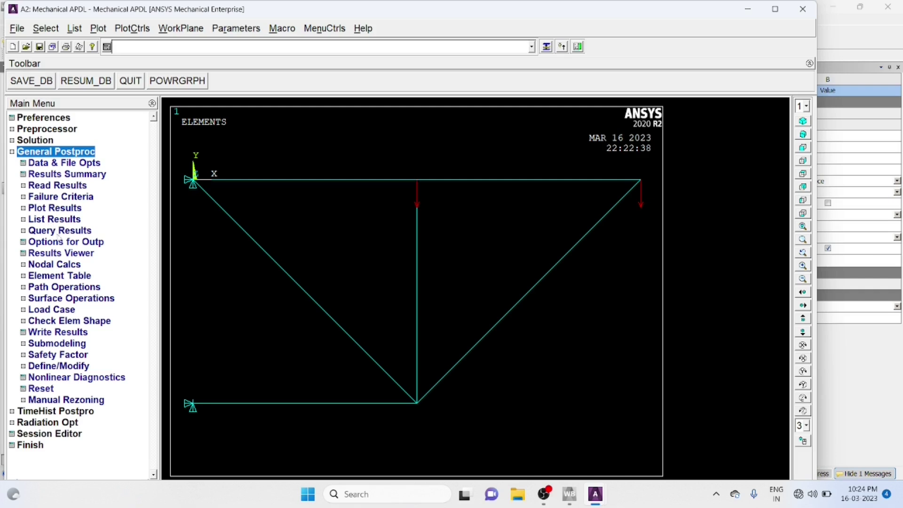
pyautogui.click(33, 210)
pyautogui.click(51, 220)
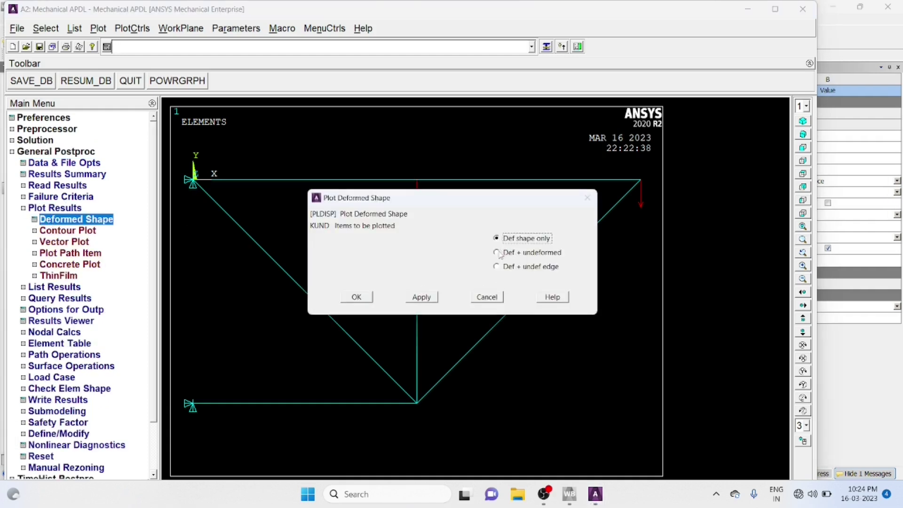
pyautogui.click(498, 252)
pyautogui.click(357, 297)
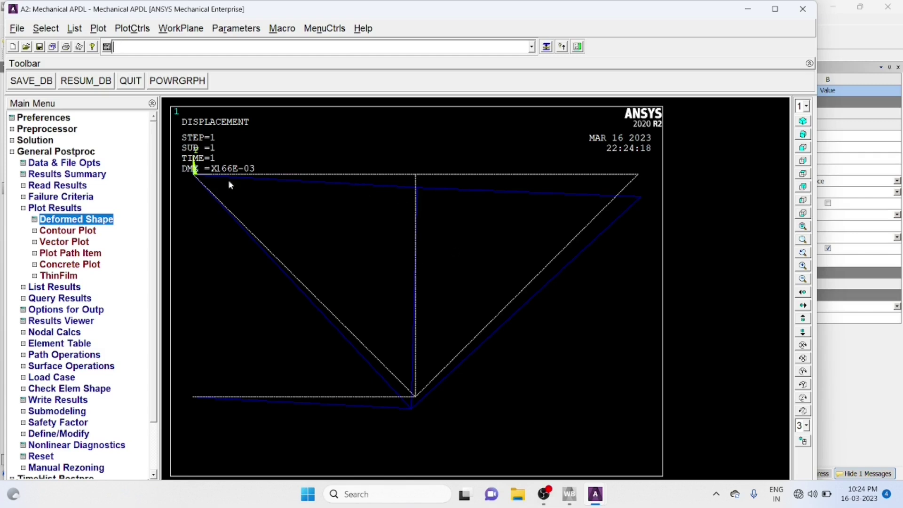
# Apply Reverse Video from PlotCtrls colors for a white background.
pyautogui.click(138, 34)
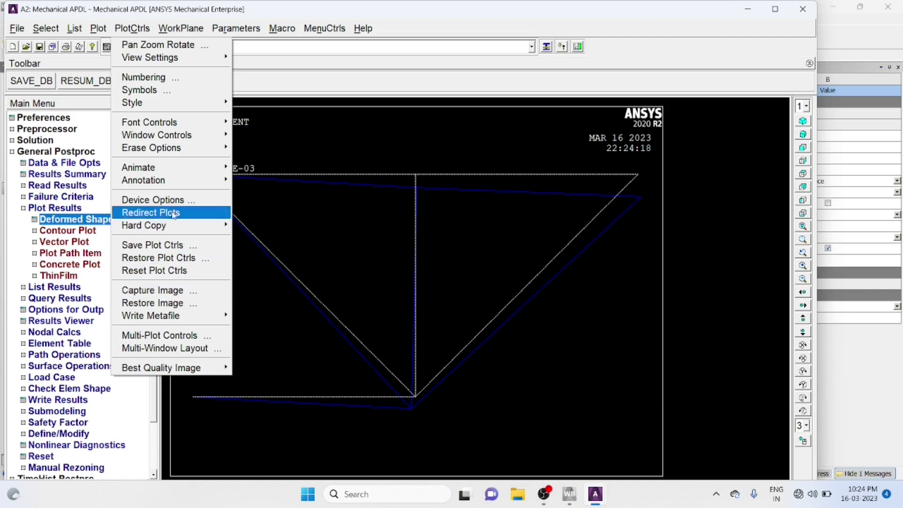
pyautogui.moveTo(182, 184)
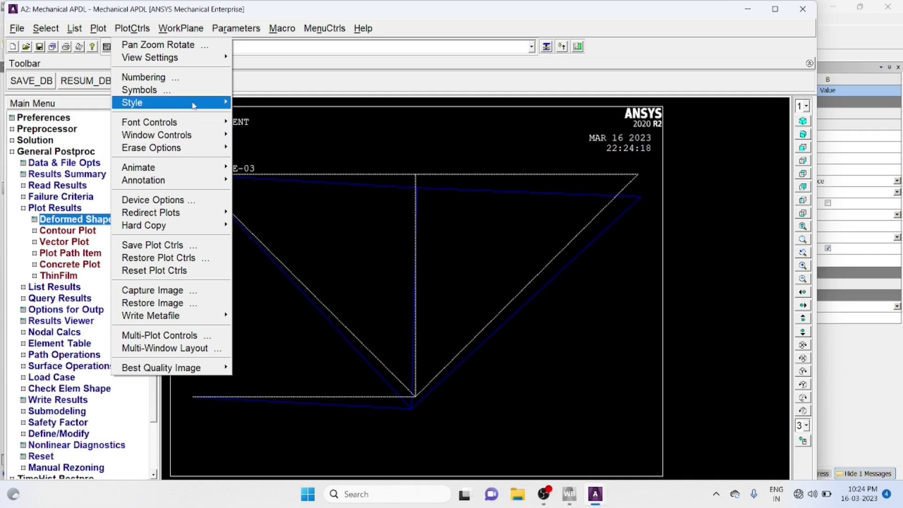
pyautogui.moveTo(195, 105)
pyautogui.moveTo(273, 182)
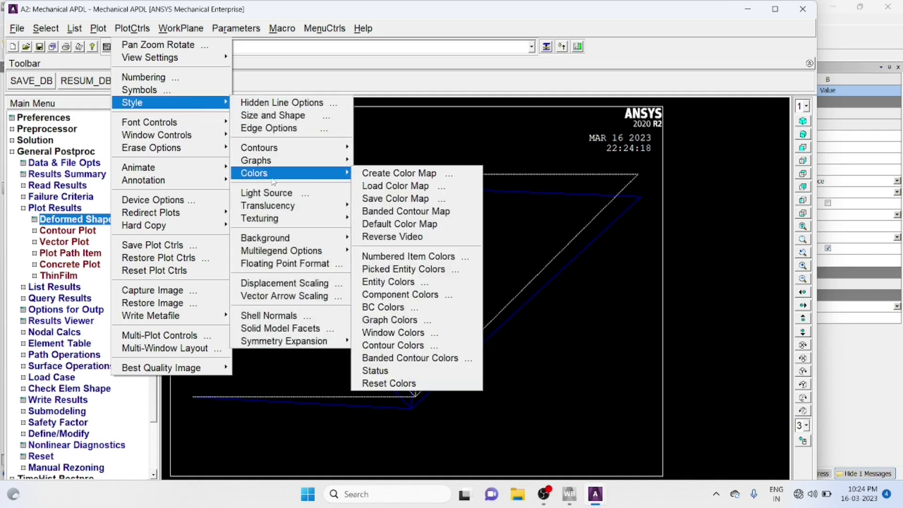
pyautogui.click(390, 237)
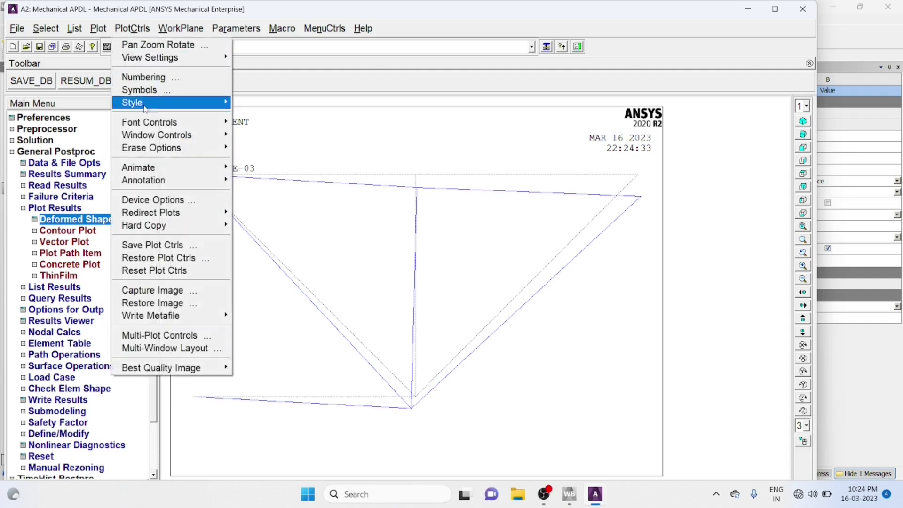
pyautogui.click(170, 290)
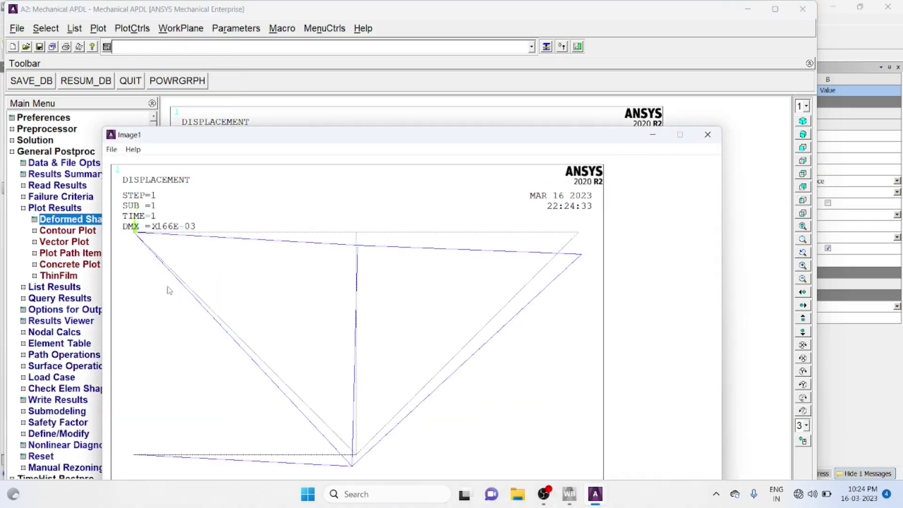
pyautogui.click(112, 151)
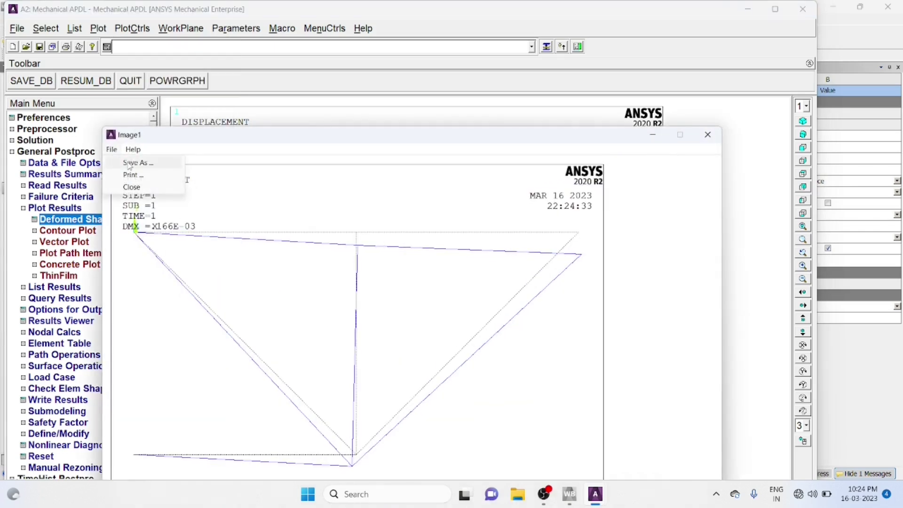
pyautogui.click(707, 136)
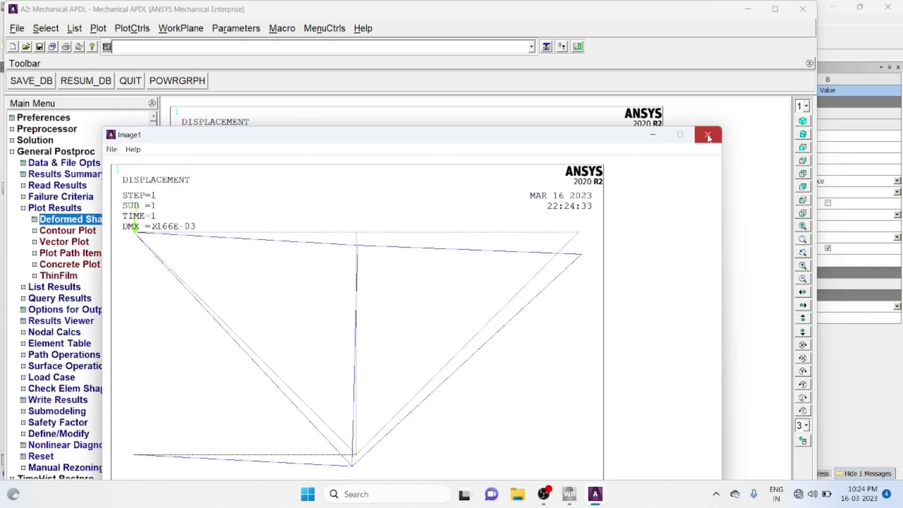
pyautogui.click(706, 135)
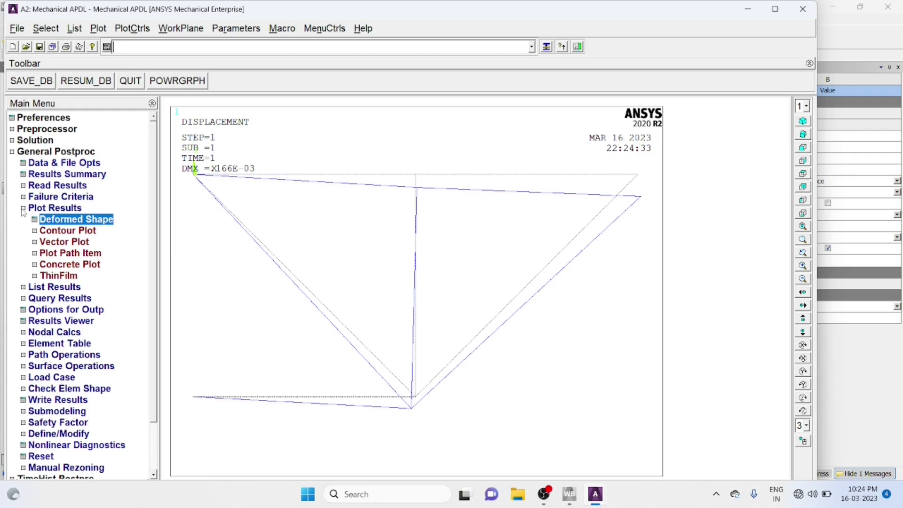
# Contour the X-component (UX) nodal displacement on the truss.
pyautogui.click(35, 232)
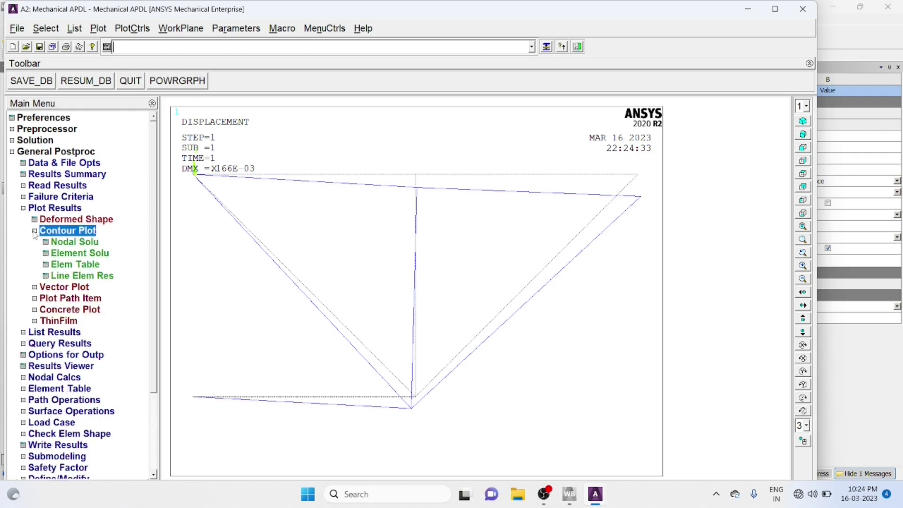
pyautogui.click(60, 244)
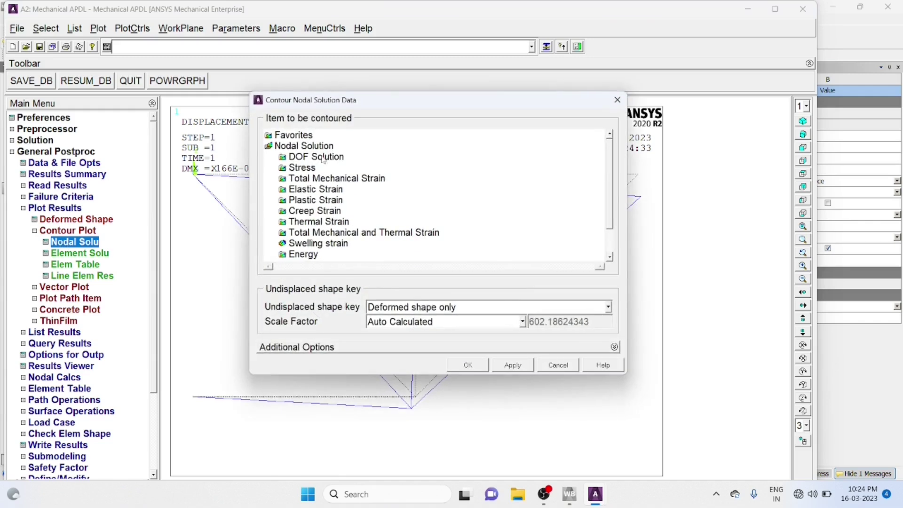
pyautogui.click(323, 158)
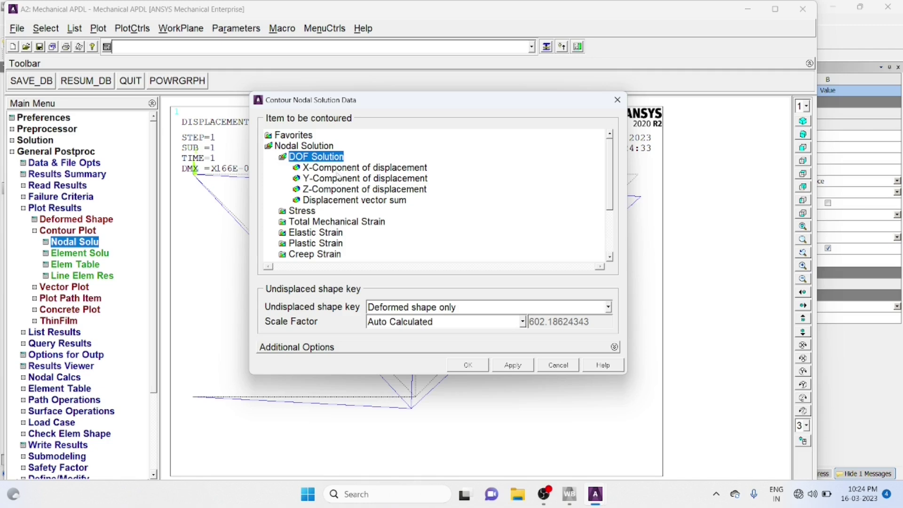
pyautogui.click(339, 170)
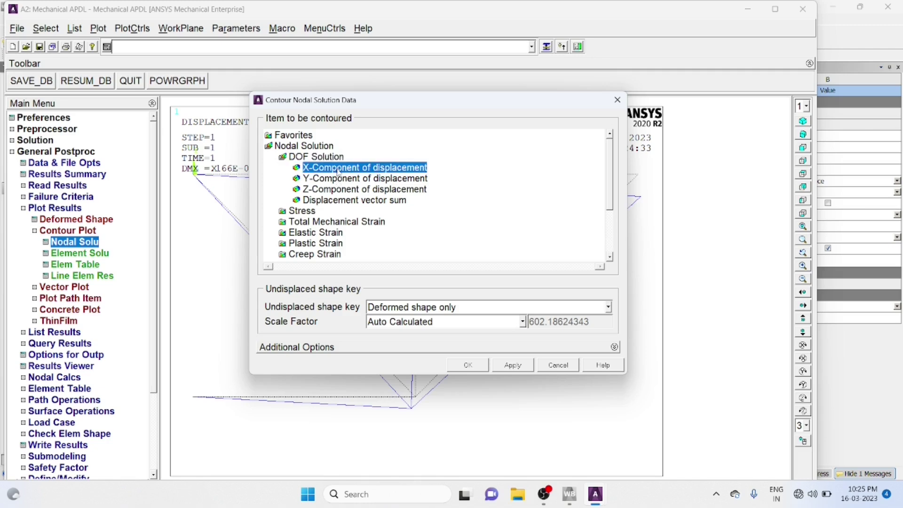
pyautogui.click(467, 366)
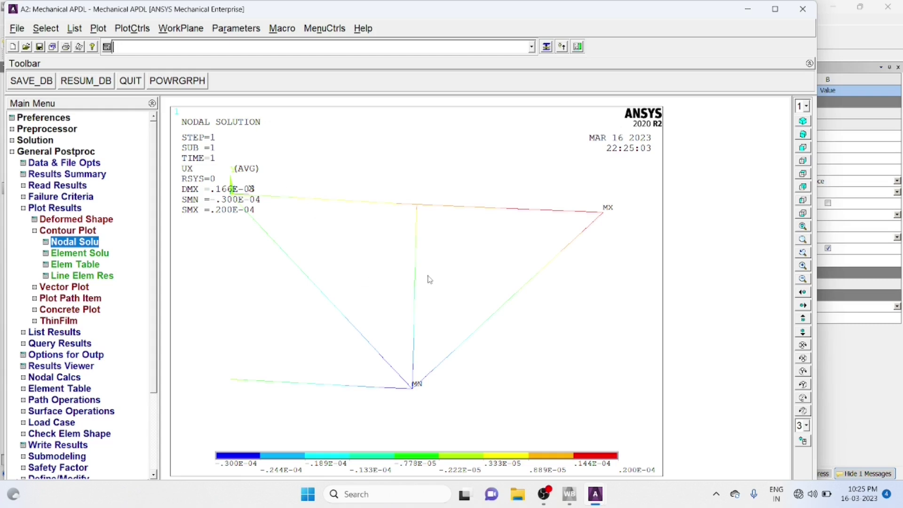
# Capture the UX contour plot as an image and view its File menu.
pyautogui.click(135, 29)
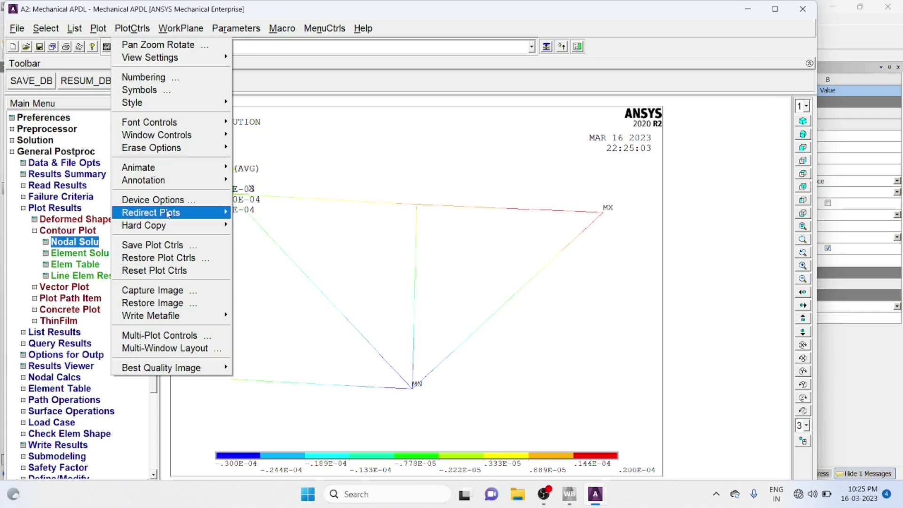
pyautogui.click(184, 294)
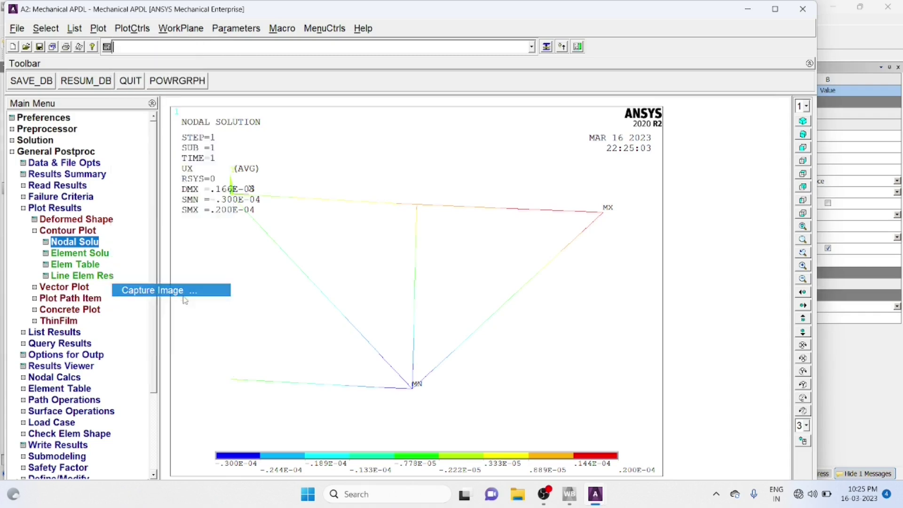
pyautogui.click(113, 150)
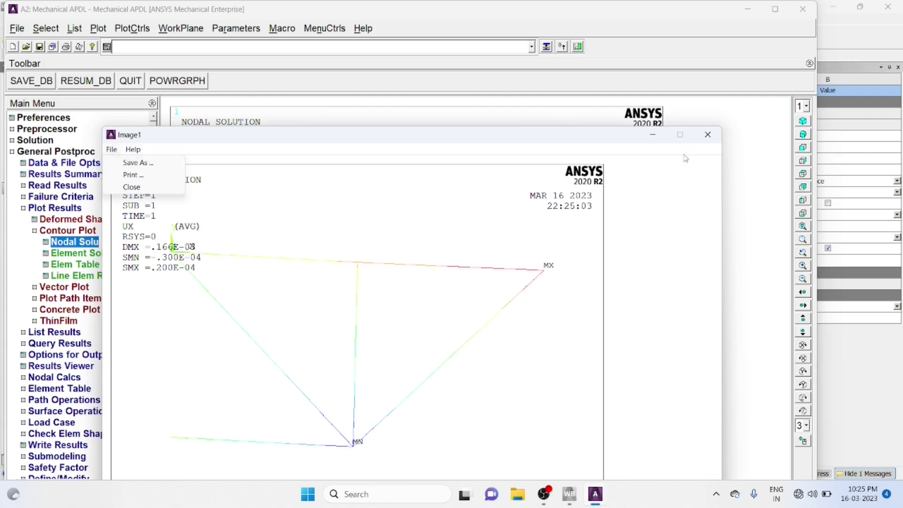
# Close Image1 and contour the Y-component (UY) nodal displacement instead.
pyautogui.click(707, 137)
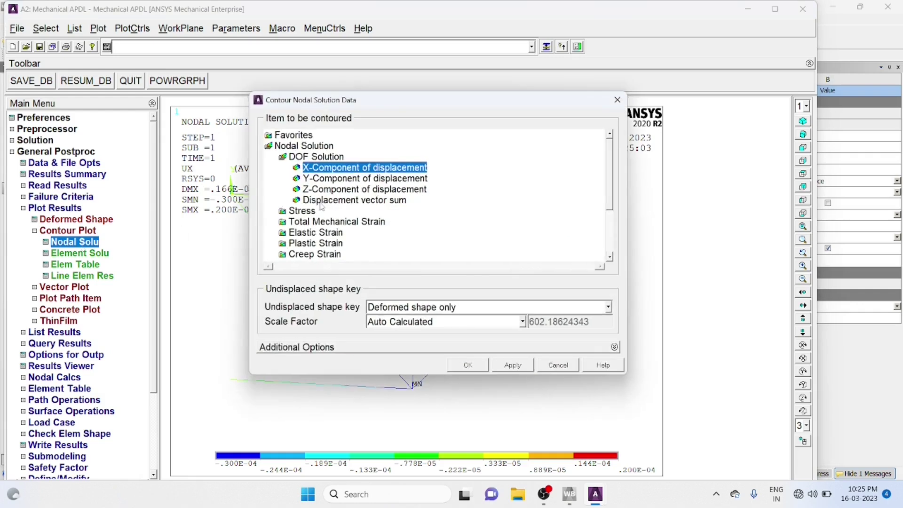
pyautogui.click(340, 180)
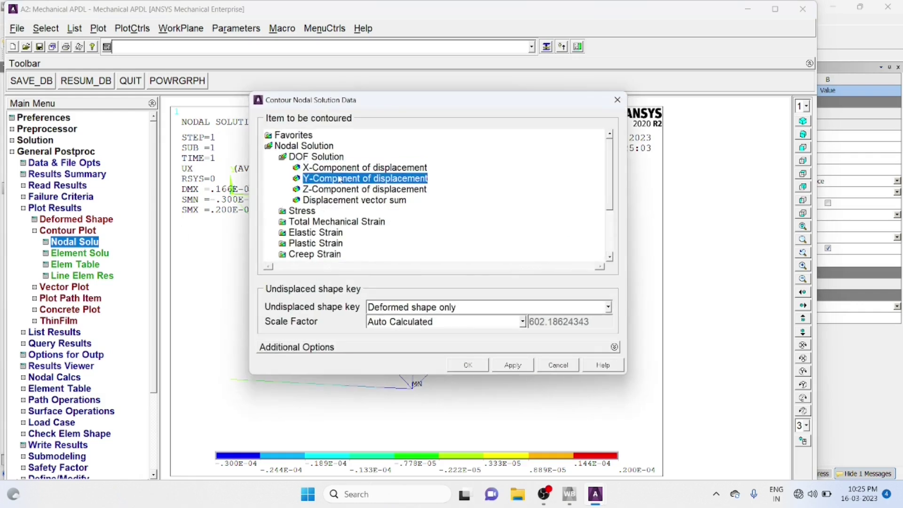
pyautogui.click(469, 366)
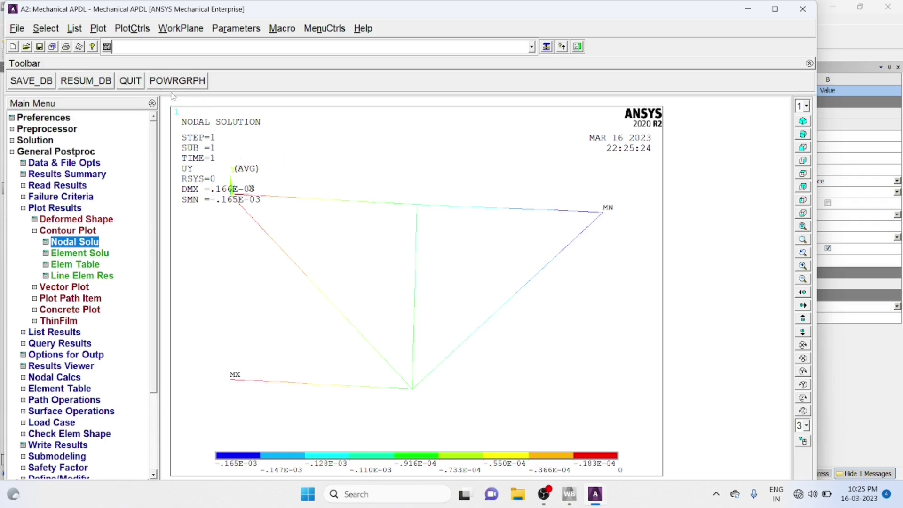
# Capture the UY contour as an image, then close the Image1 window.
pyautogui.click(140, 31)
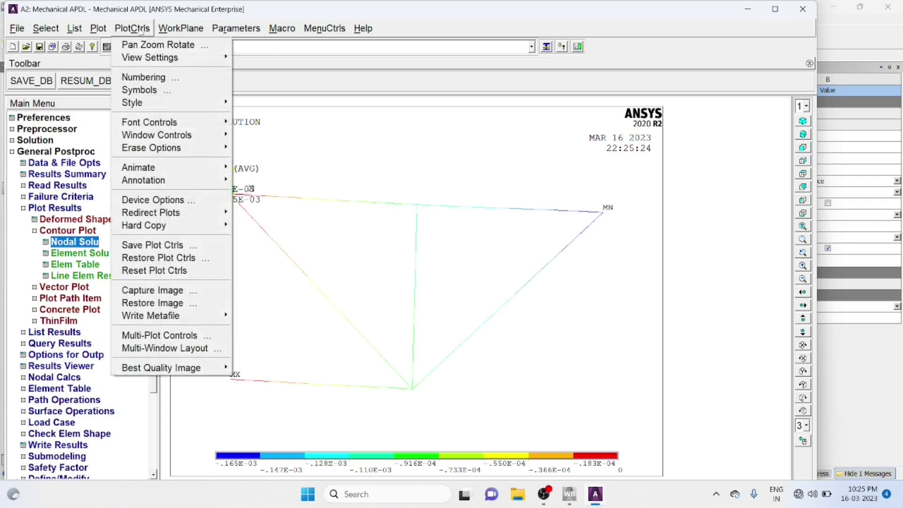
pyautogui.click(170, 291)
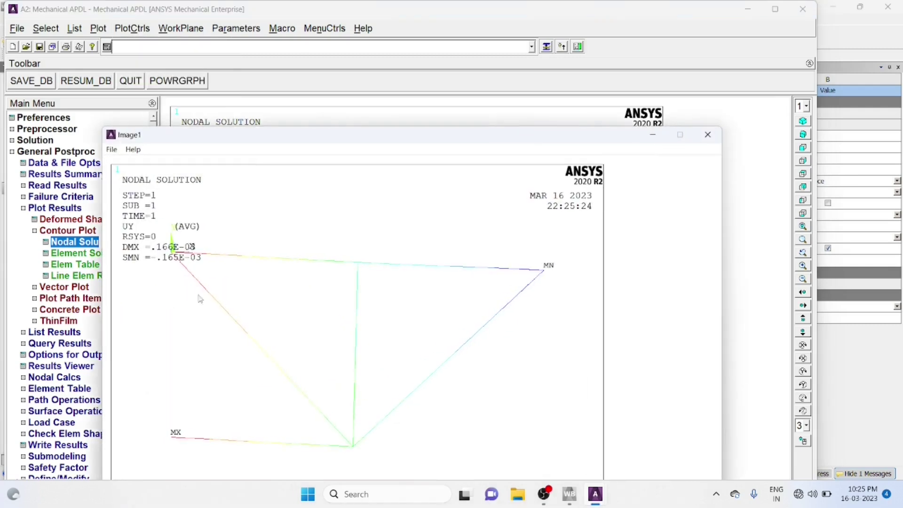
pyautogui.click(112, 150)
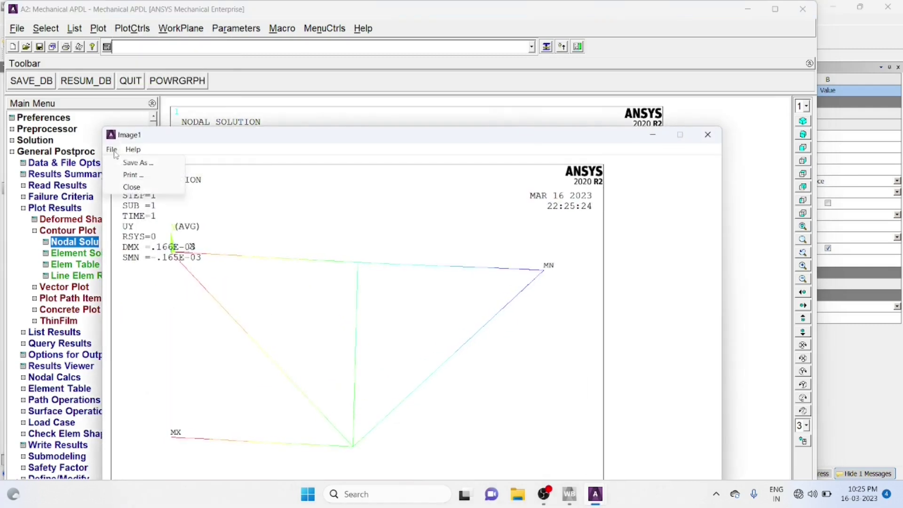
pyautogui.click(708, 135)
pyautogui.click(707, 135)
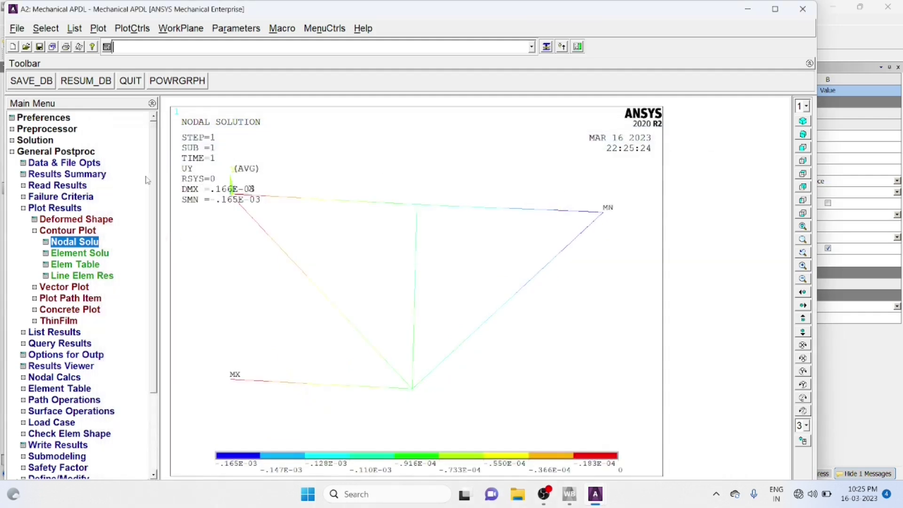
# List the X-component (UX) nodal displacements in a PRNSOL window.
pyautogui.click(34, 230)
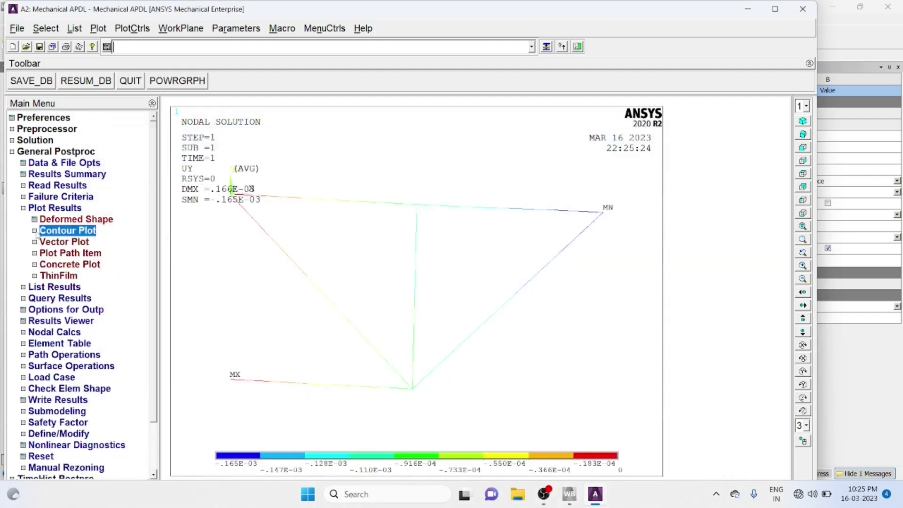
pyautogui.click(23, 208)
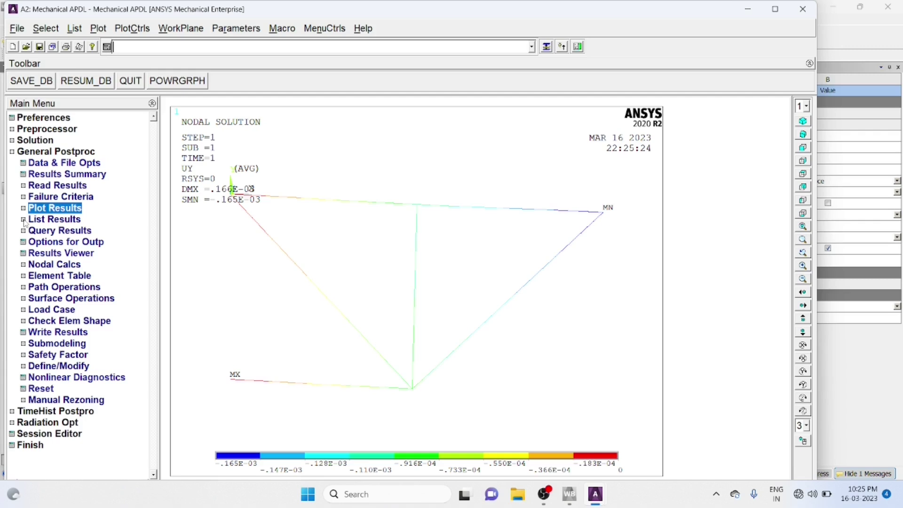
pyautogui.click(23, 219)
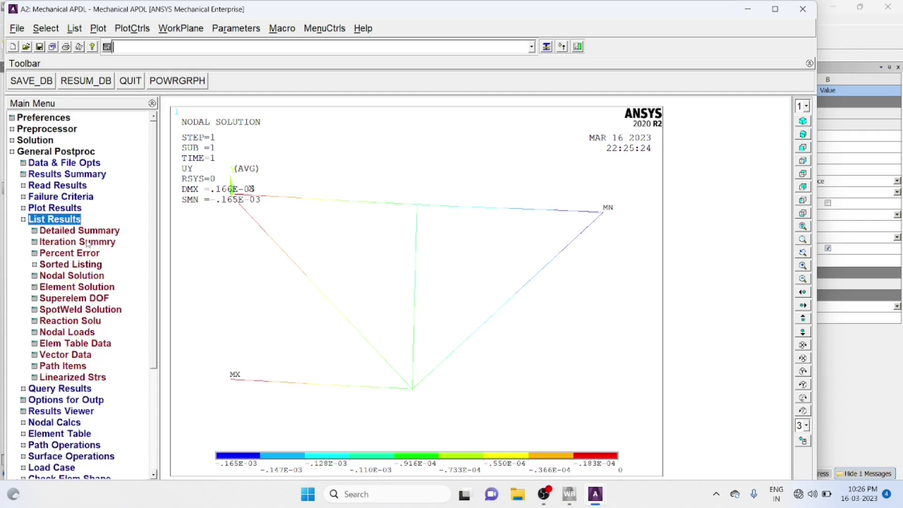
pyautogui.click(81, 278)
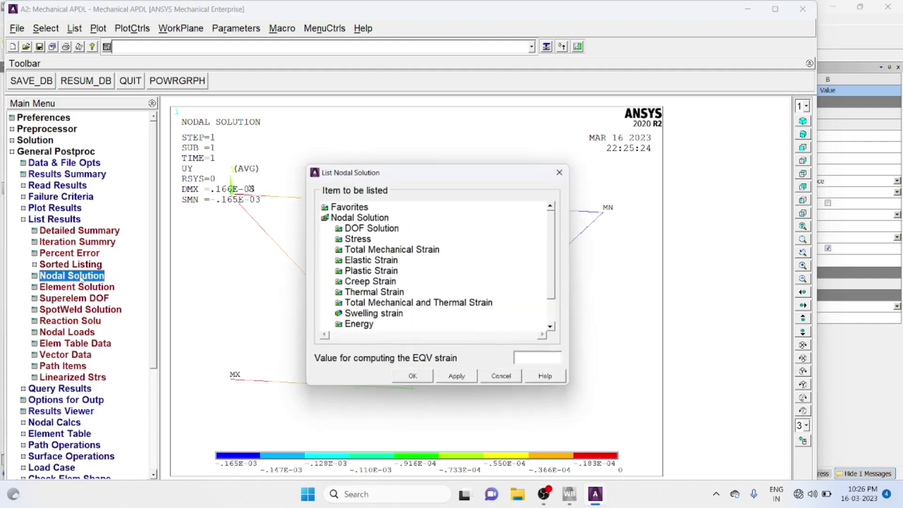
pyautogui.click(379, 228)
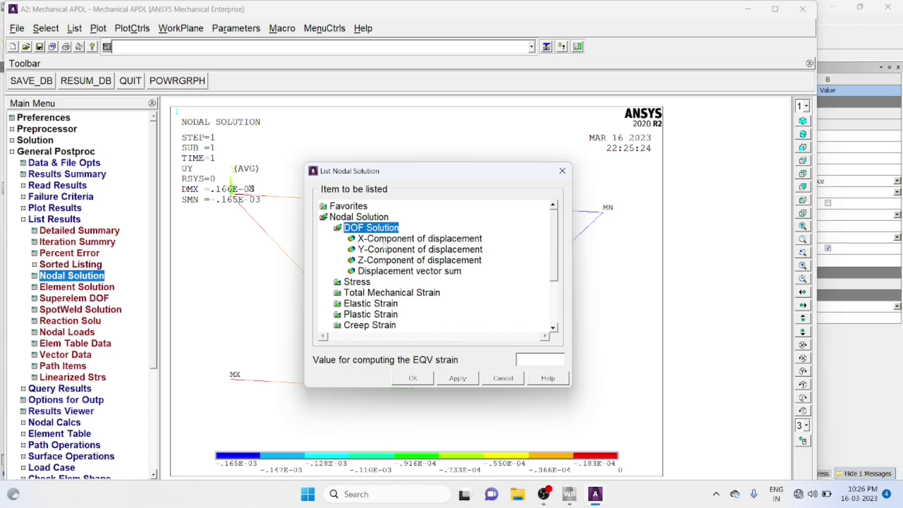
pyautogui.click(383, 241)
pyautogui.click(412, 378)
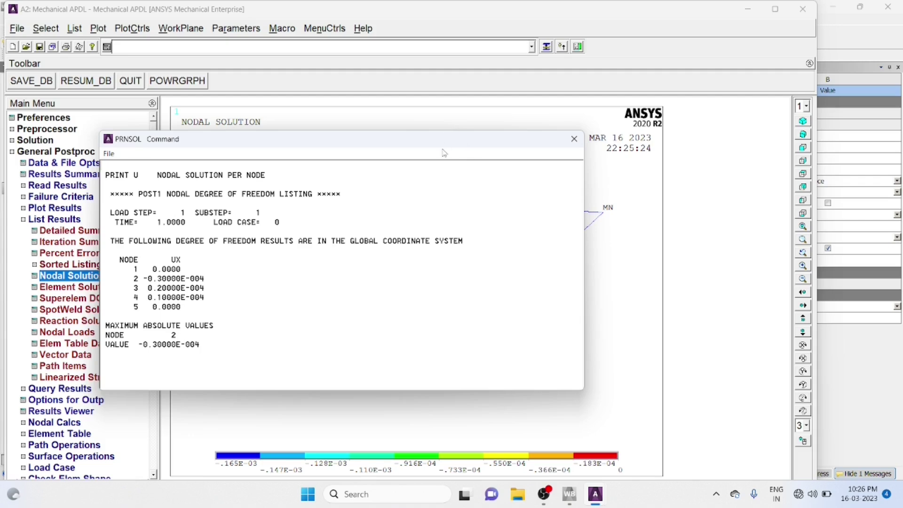
# Move the UX listing aside to check it, then close the listing window.
pyautogui.moveTo(425, 139); pyautogui.dragTo(671, 152)
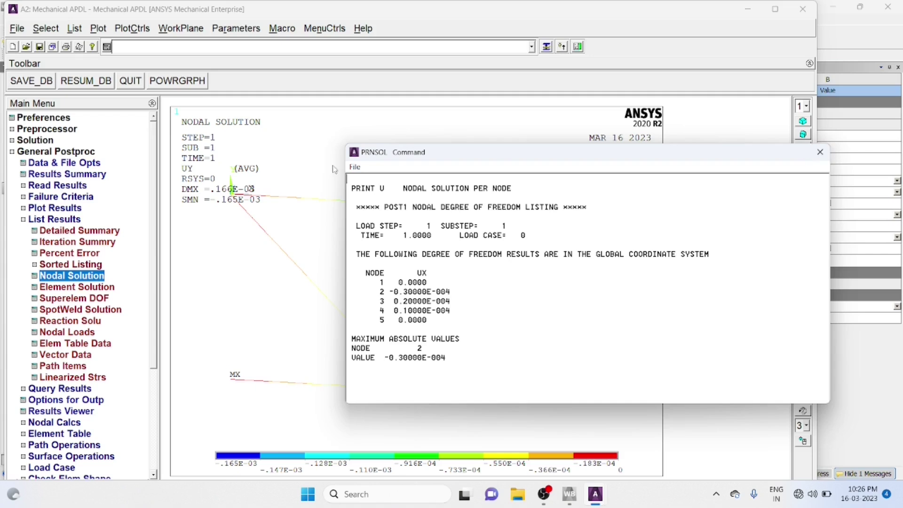
pyautogui.click(356, 167)
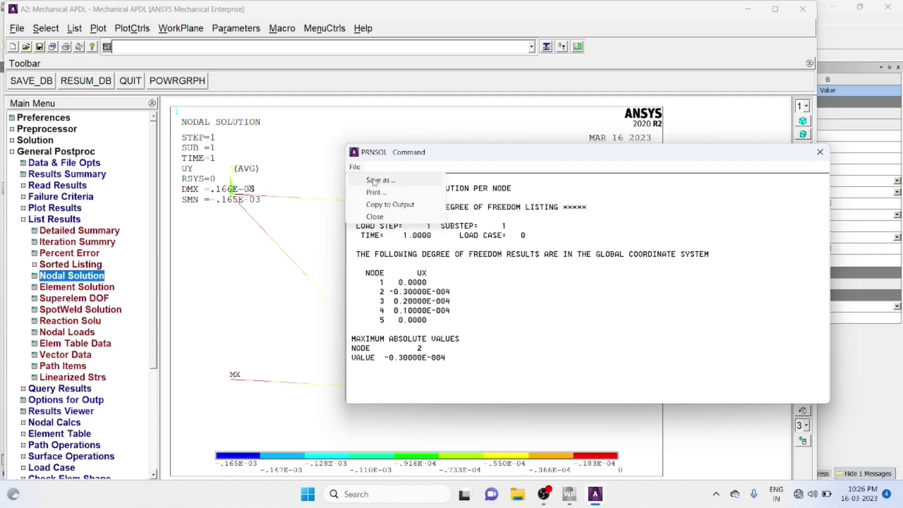
pyautogui.click(820, 153)
pyautogui.click(820, 153)
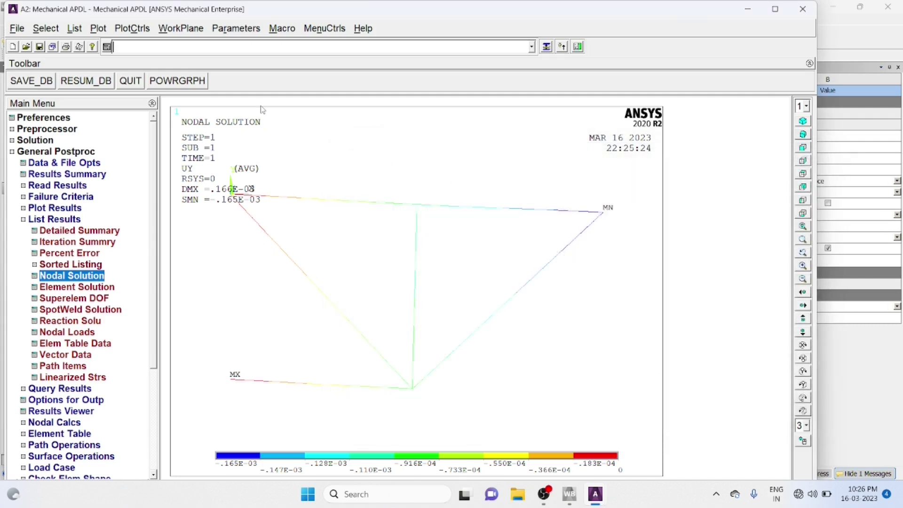
# Turn on line and node numbering and redraw the truss as a Multi-Plot.
pyautogui.click(132, 28)
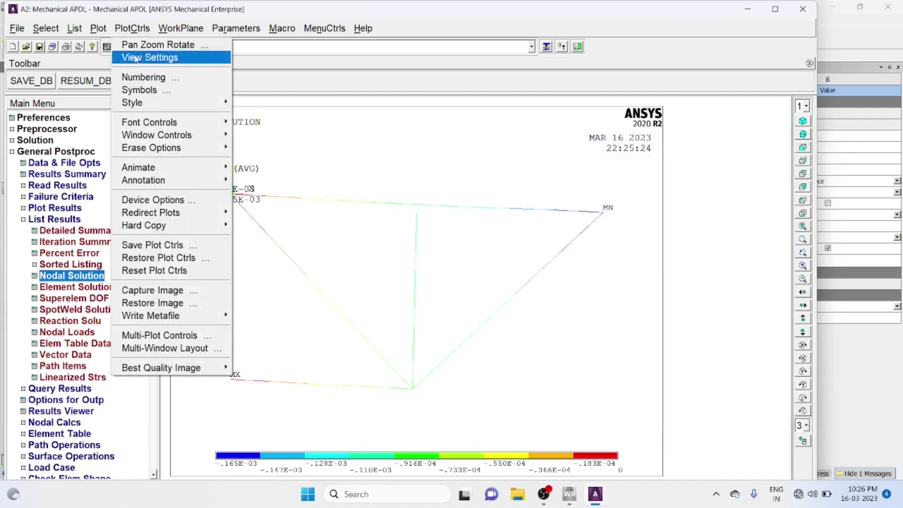
pyautogui.click(142, 78)
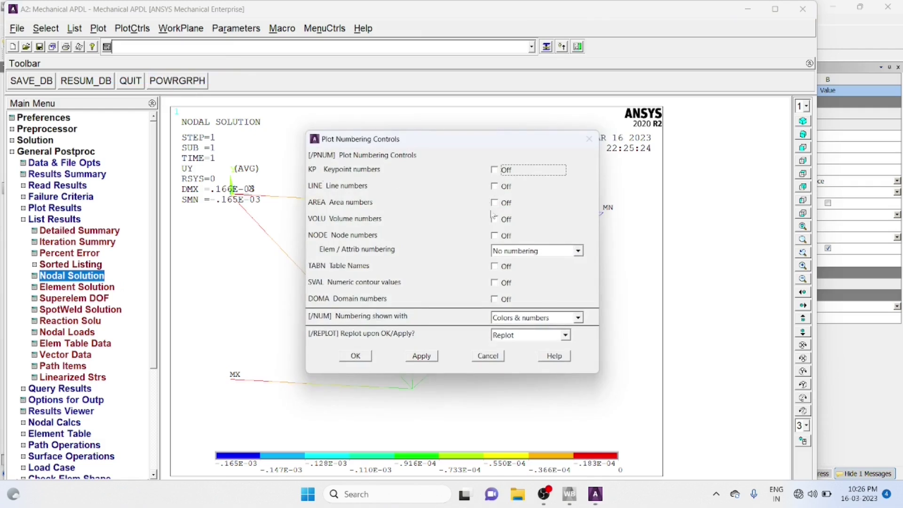
pyautogui.click(494, 186)
pyautogui.click(495, 235)
pyautogui.click(341, 355)
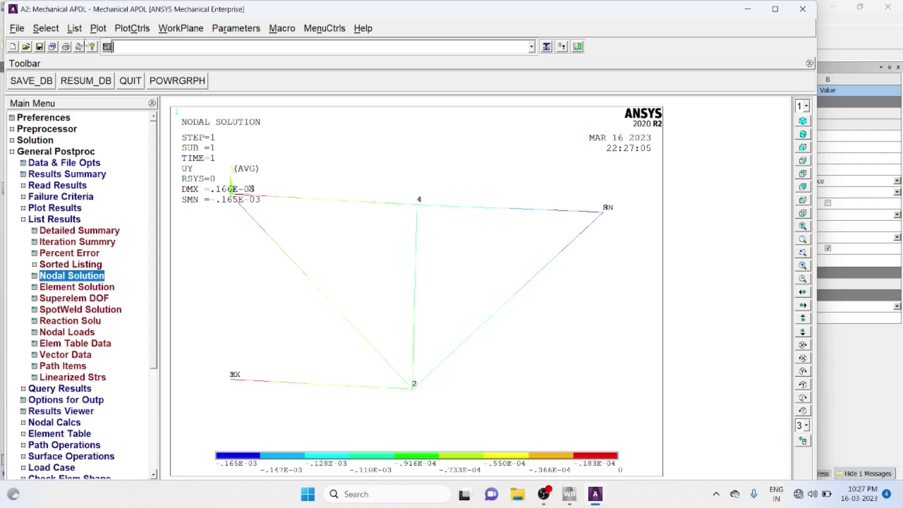
pyautogui.click(104, 27)
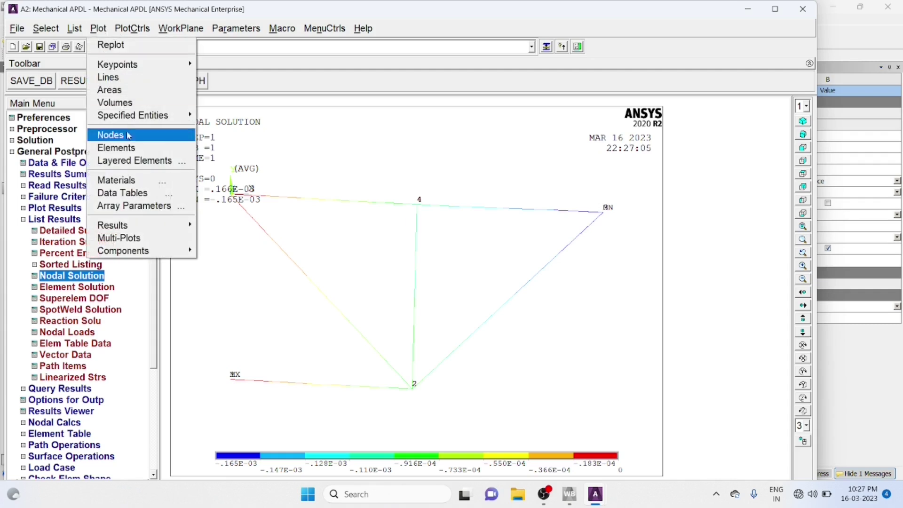
pyautogui.click(133, 239)
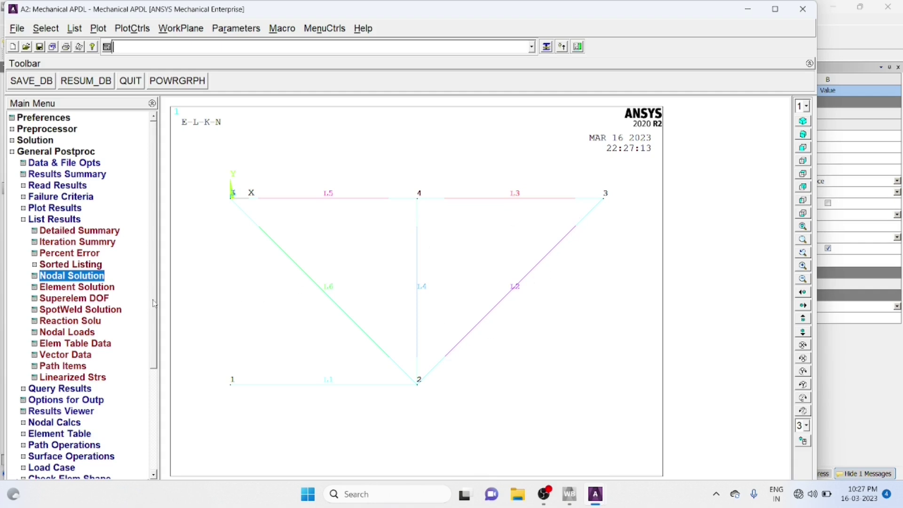
pyautogui.click(51, 277)
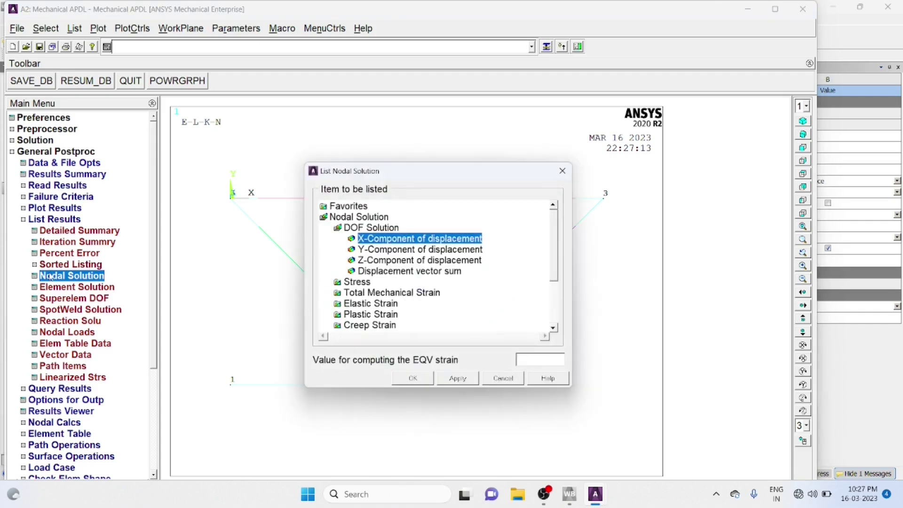
pyautogui.click(389, 253)
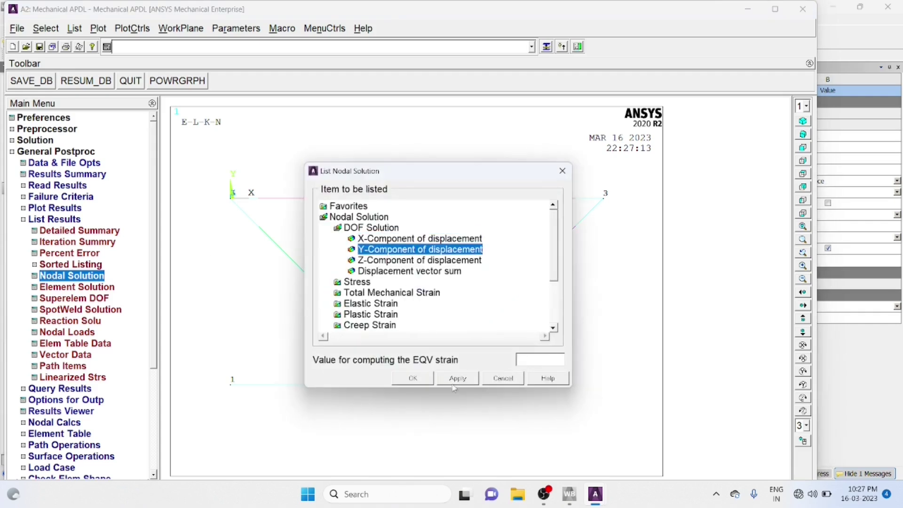
pyautogui.click(413, 378)
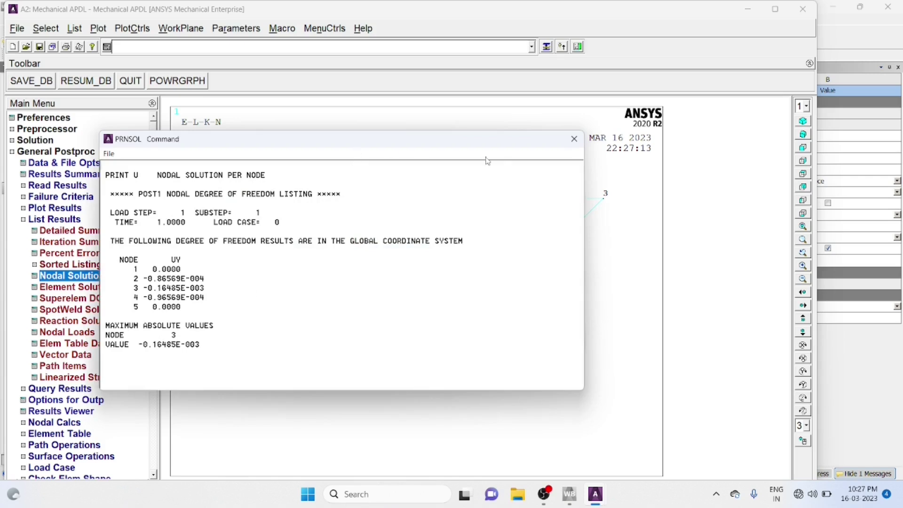
pyautogui.moveTo(445, 141); pyautogui.dragTo(705, 144)
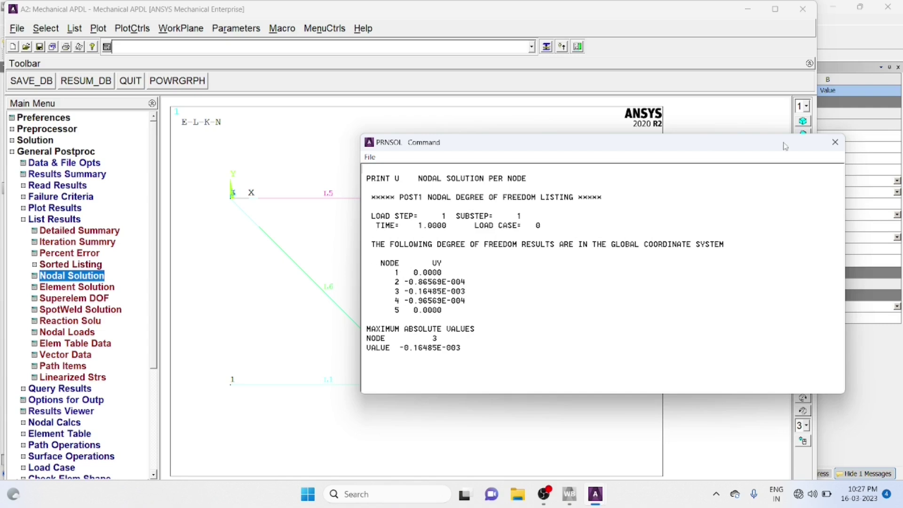
pyautogui.click(835, 142)
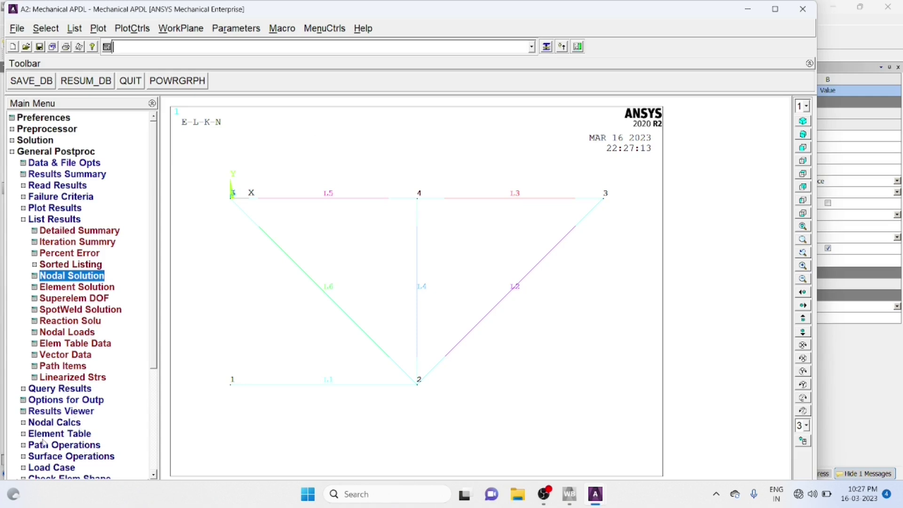
# Add an element table item by sequence number SMISC,1 for member forces, then close.
pyautogui.click(22, 220)
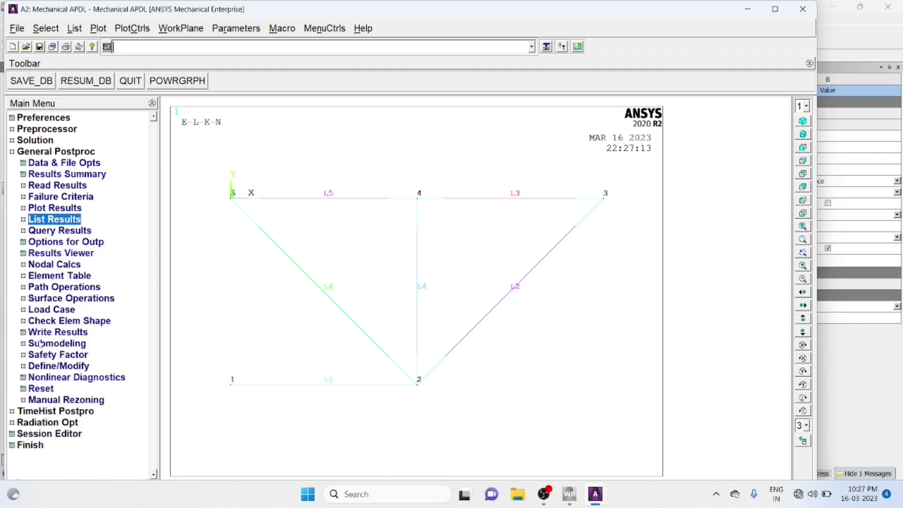
pyautogui.click(24, 277)
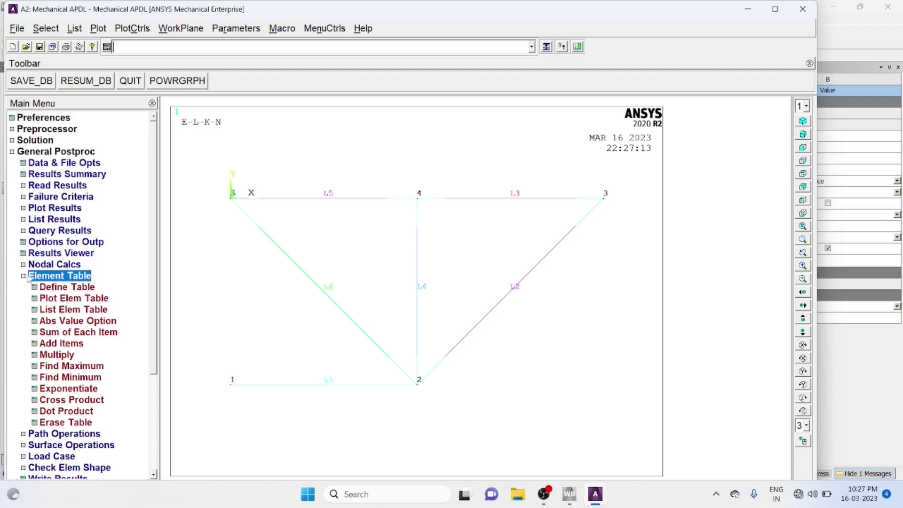
pyautogui.click(50, 287)
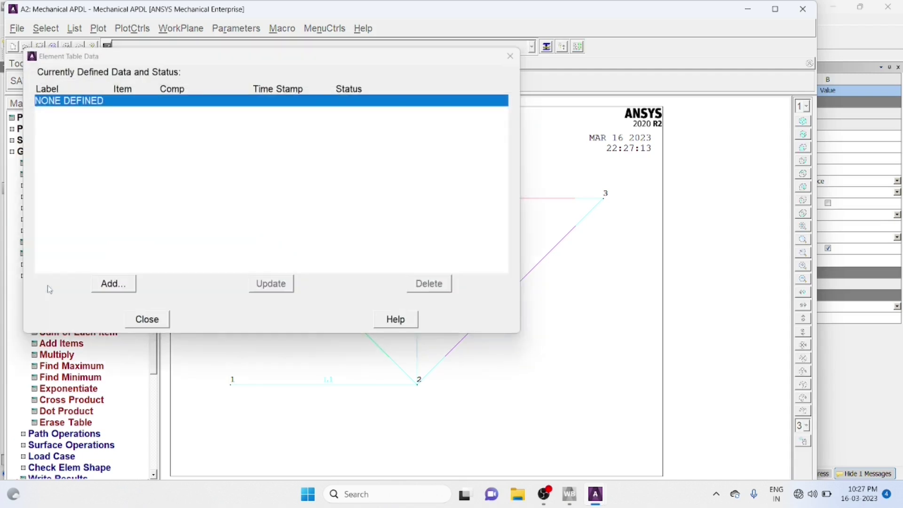
pyautogui.click(114, 284)
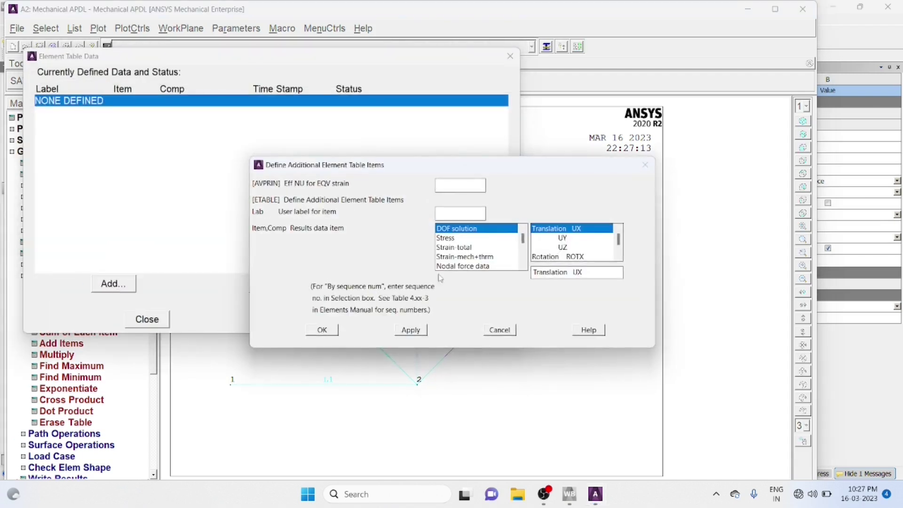
pyautogui.moveTo(522, 238); pyautogui.dragTo(524, 262)
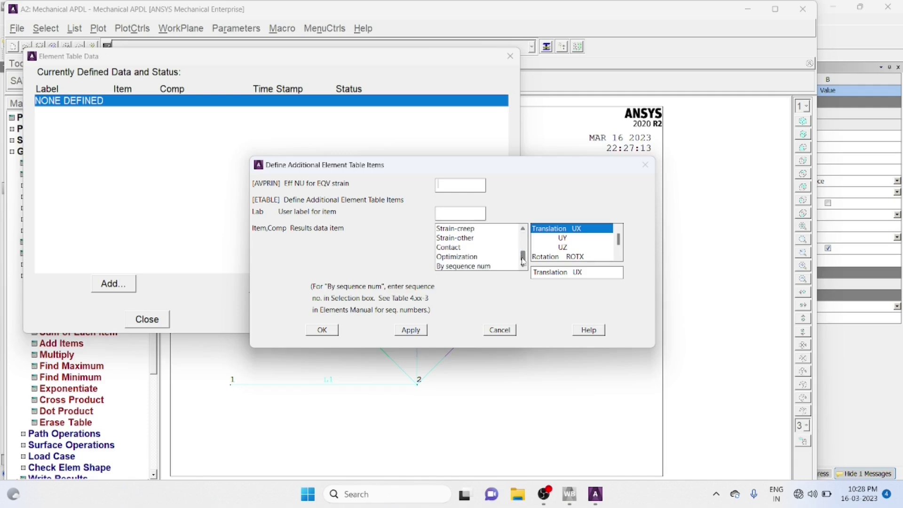
pyautogui.click(477, 267)
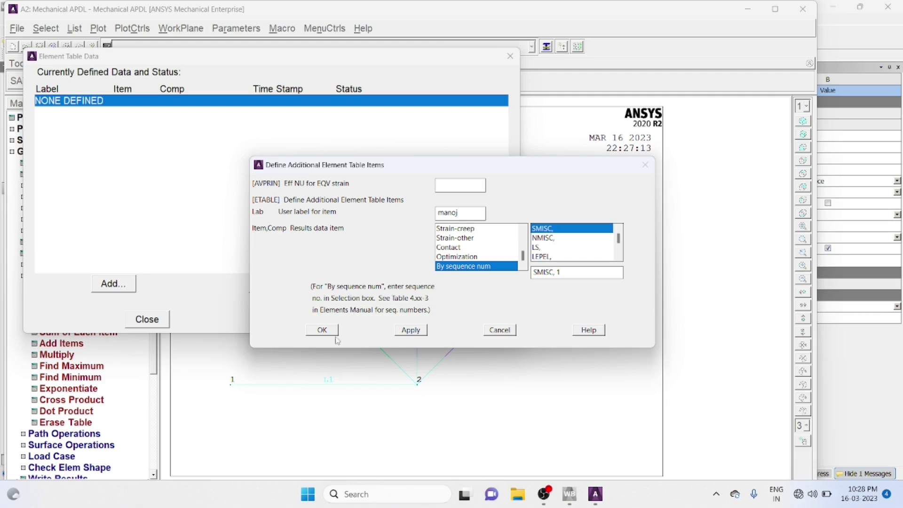
pyautogui.click(323, 330)
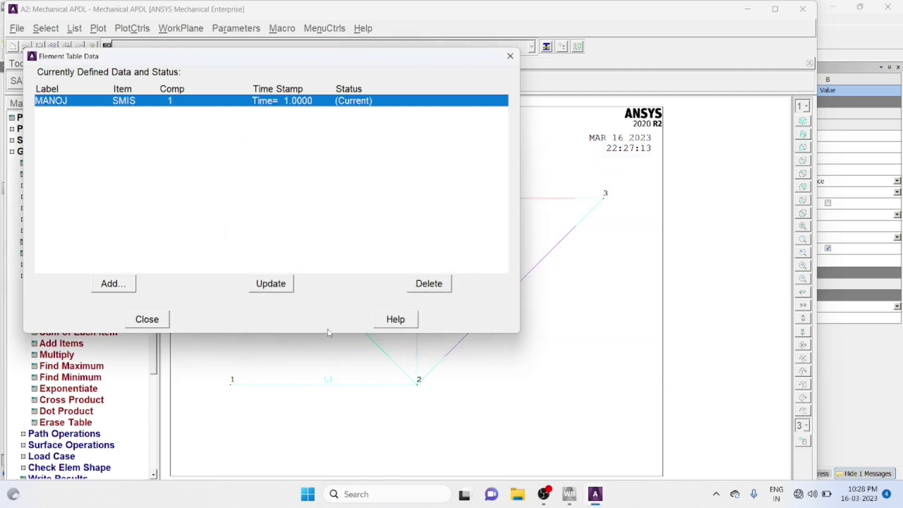
pyautogui.click(150, 319)
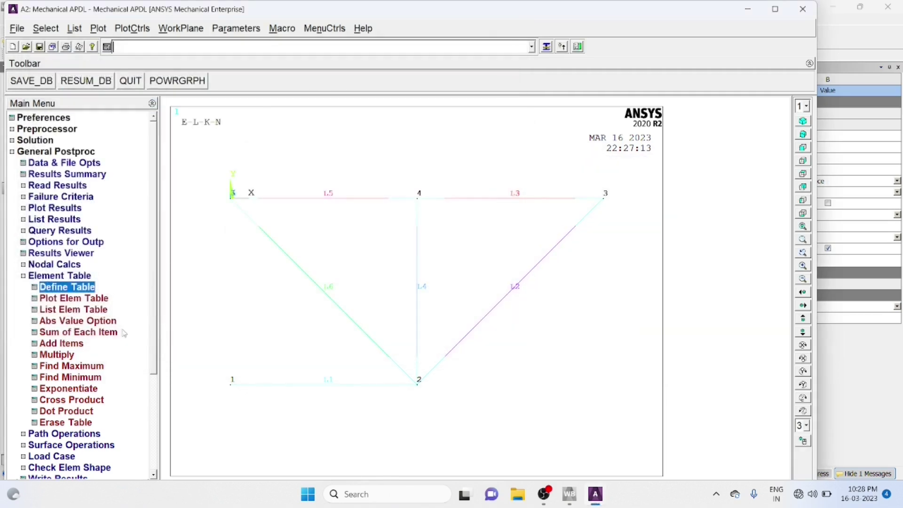
pyautogui.click(75, 310)
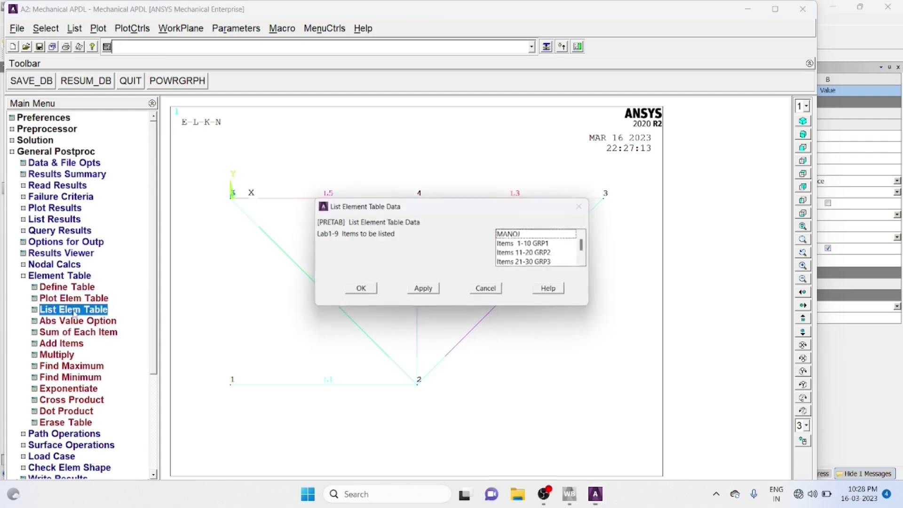
pyautogui.click(514, 235)
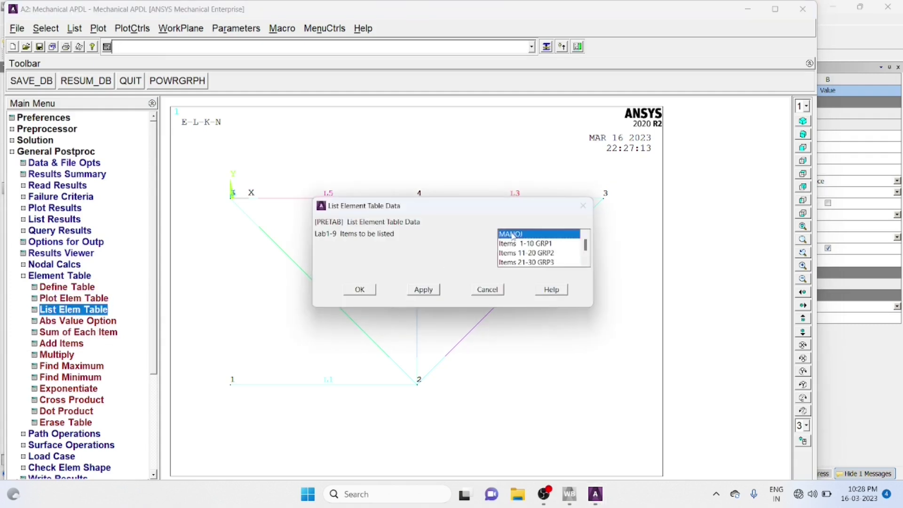
pyautogui.click(362, 292)
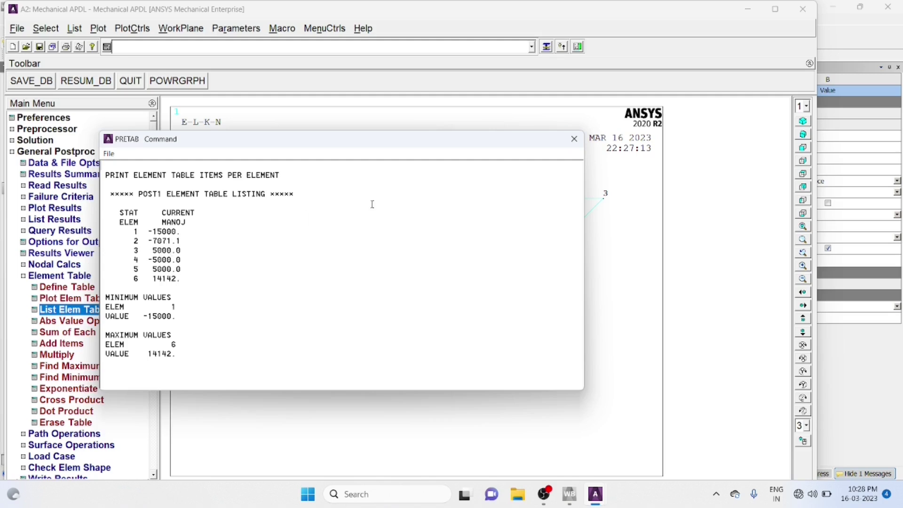
pyautogui.click(574, 139)
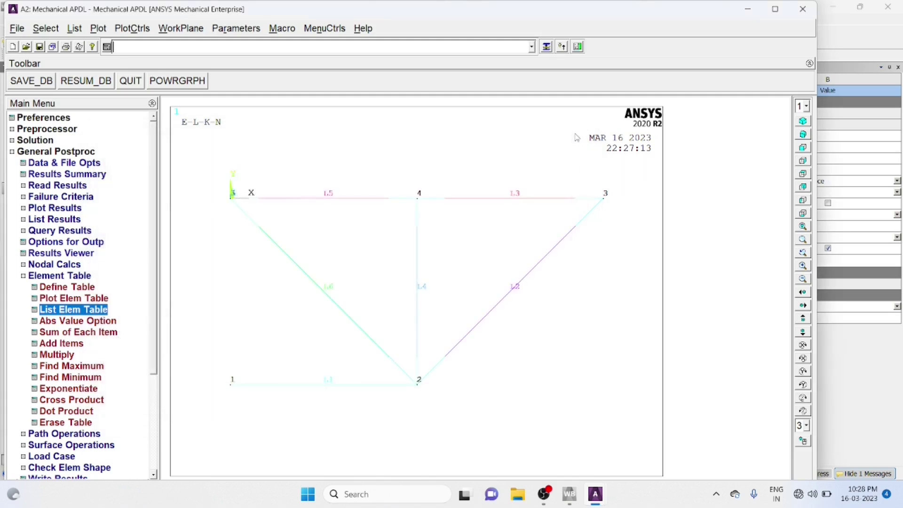
# List all reactions: FX 15000 at node 1, FX -15000 and FY 10000 at node 5.
pyautogui.click(24, 220)
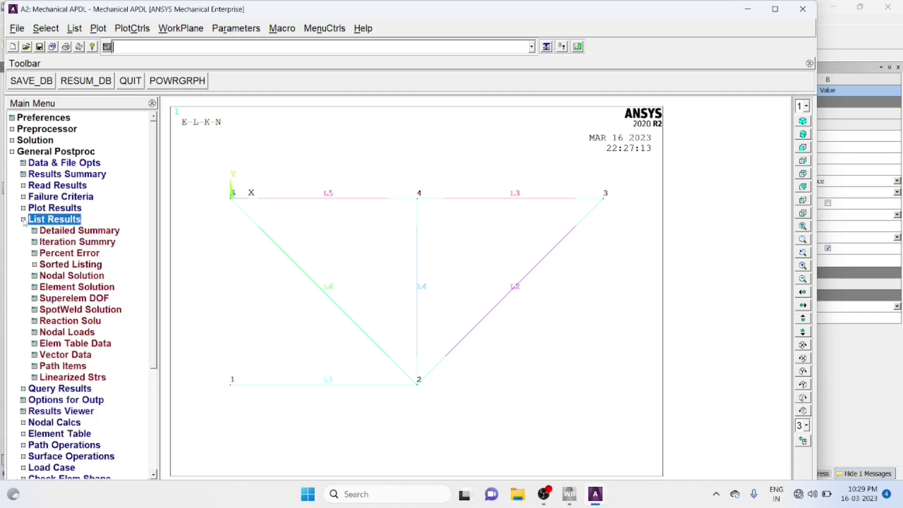
pyautogui.click(62, 322)
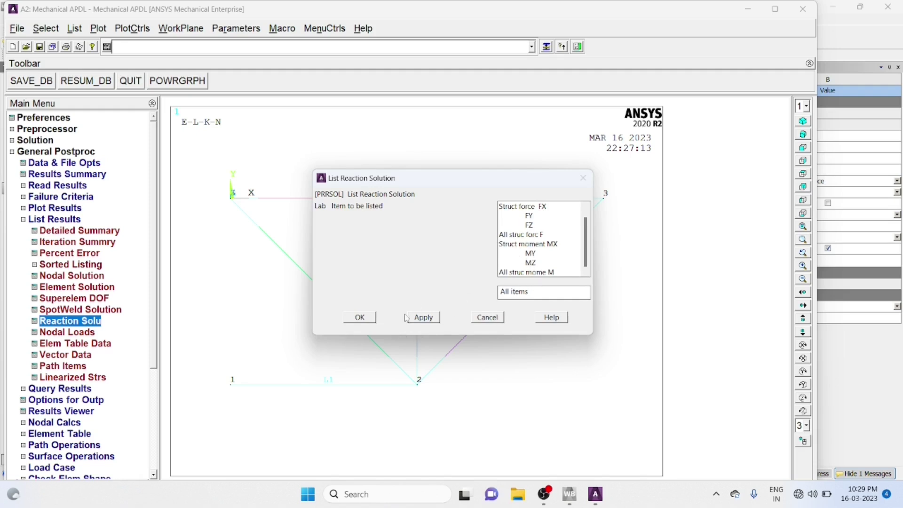
pyautogui.click(360, 317)
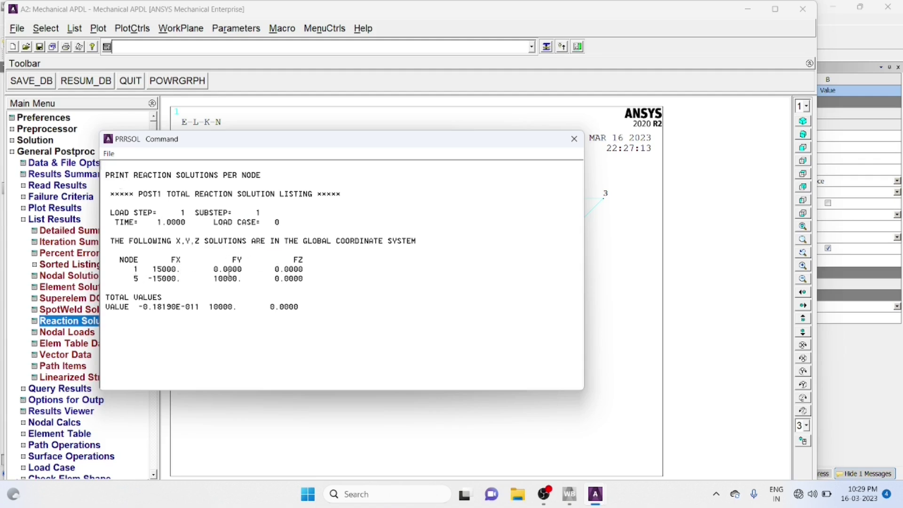
pyautogui.moveTo(315, 143); pyautogui.dragTo(704, 45)
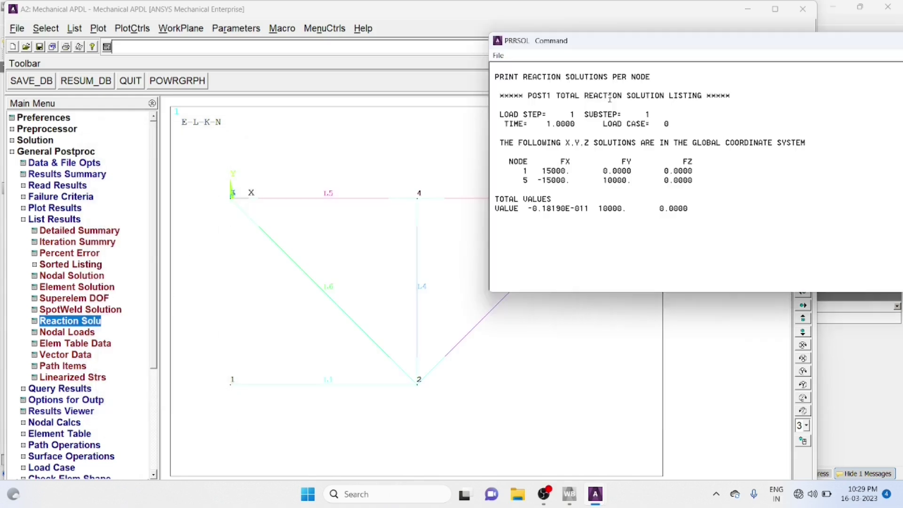
pyautogui.click(497, 56)
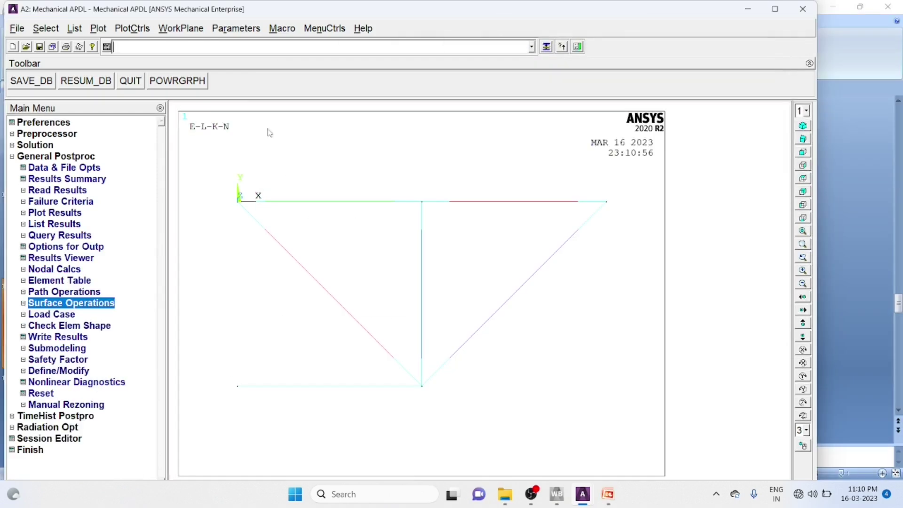
# Bring up the PlotCtrls Animate submenu of animation options over the truss plot.
pyautogui.click(140, 31)
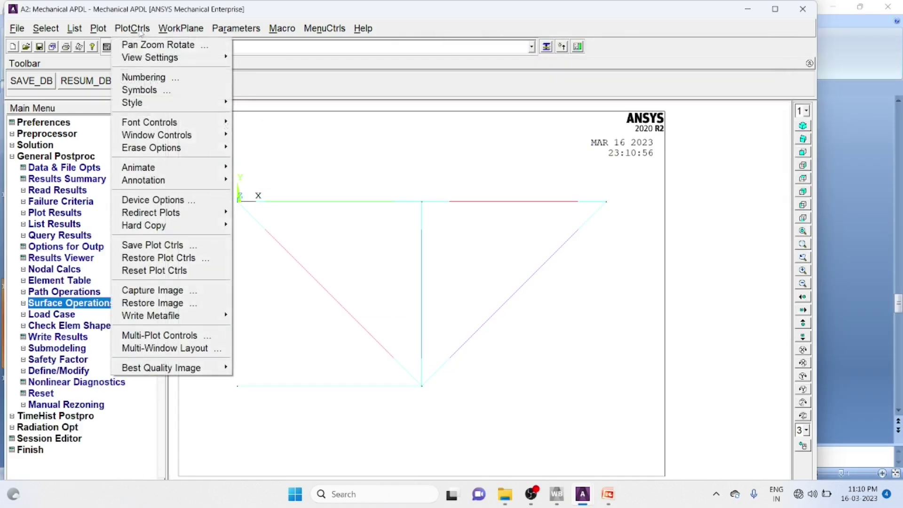
pyautogui.moveTo(165, 171)
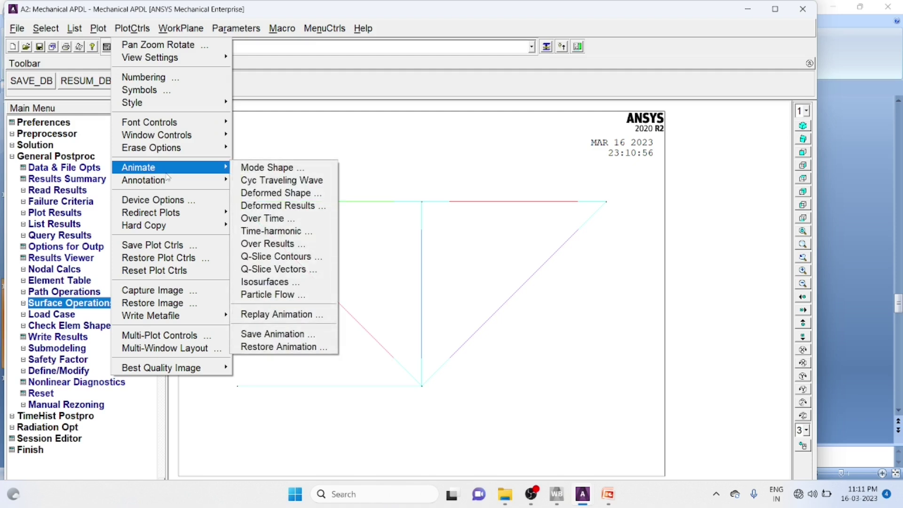